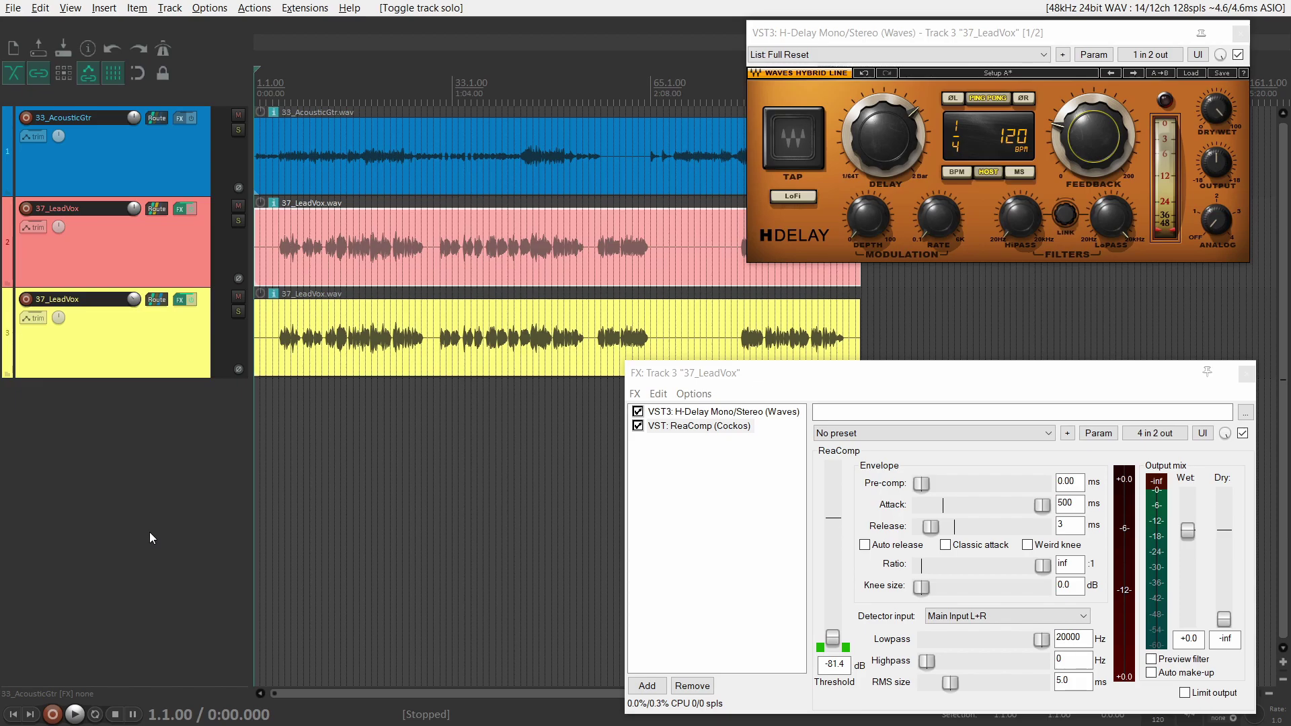
Solo the acoustic guitar track, audition it from about 0:25, and unsolo it after stopping playback
{"action": "left_click", "coordinate": [169, 156]}
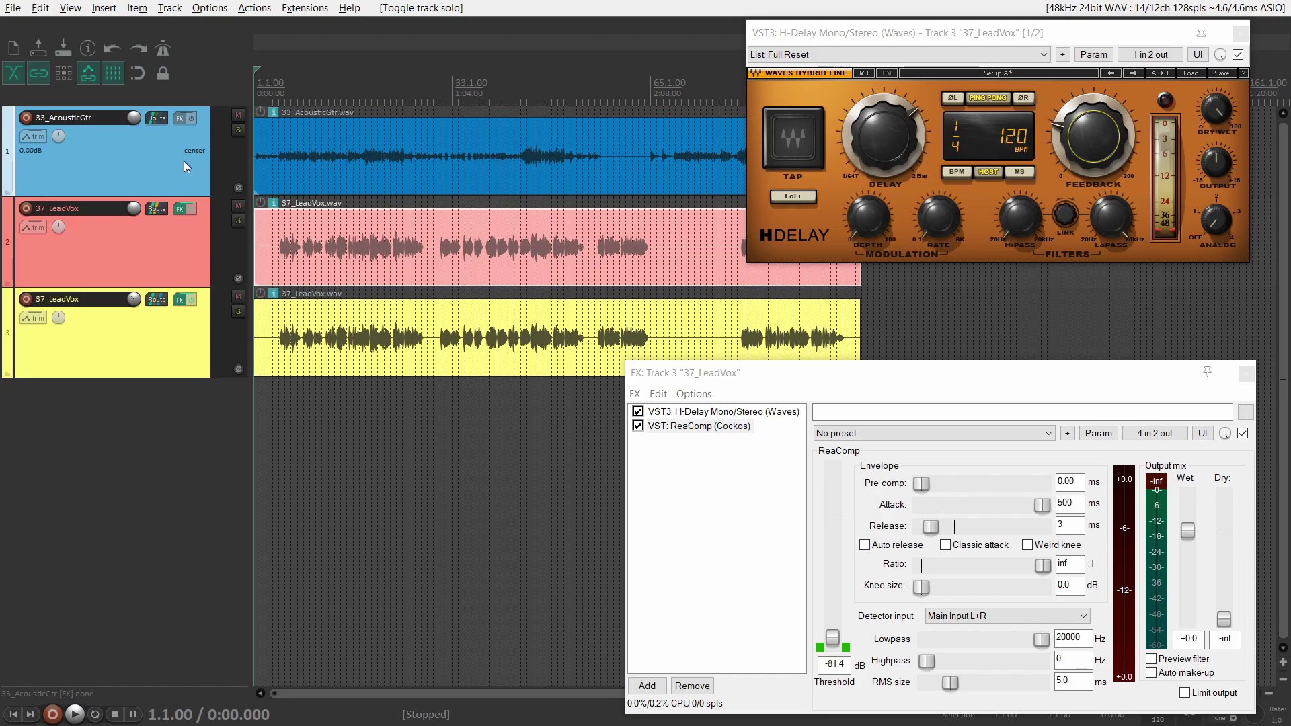
{"action": "left_click", "coordinate": [333, 135]}
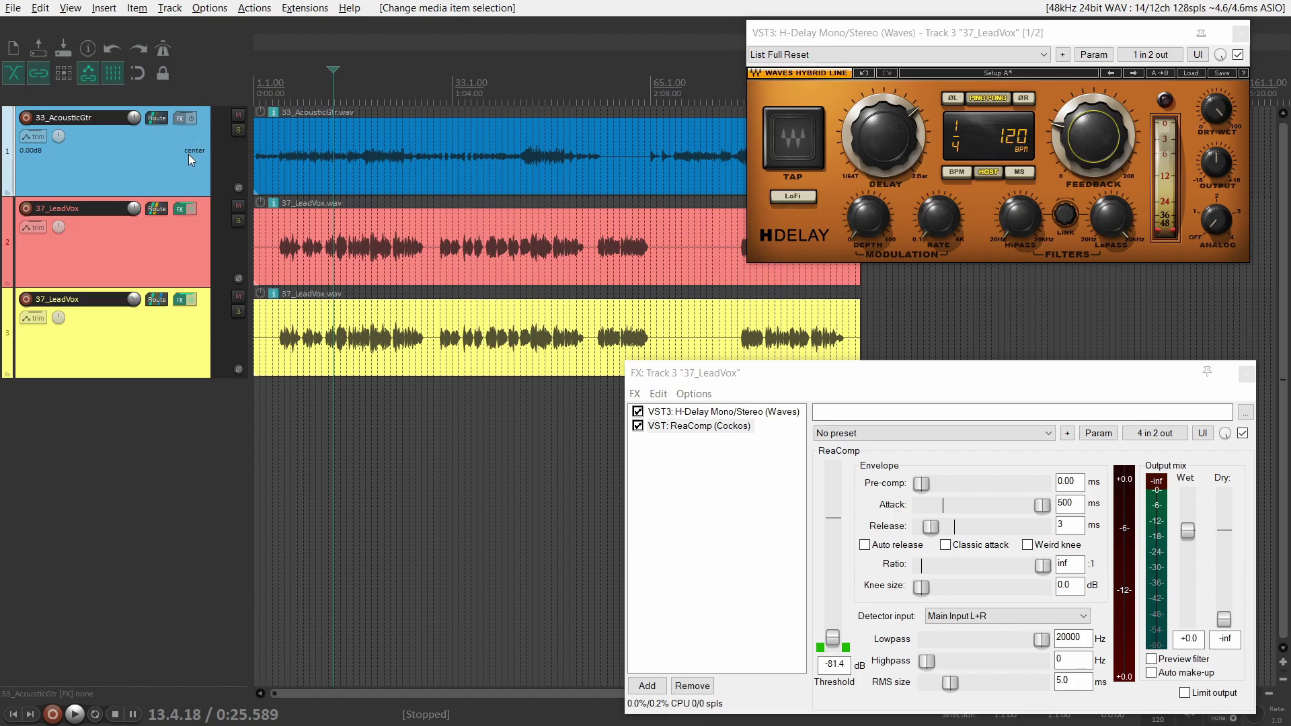
{"action": "left_click", "coordinate": [239, 131]}
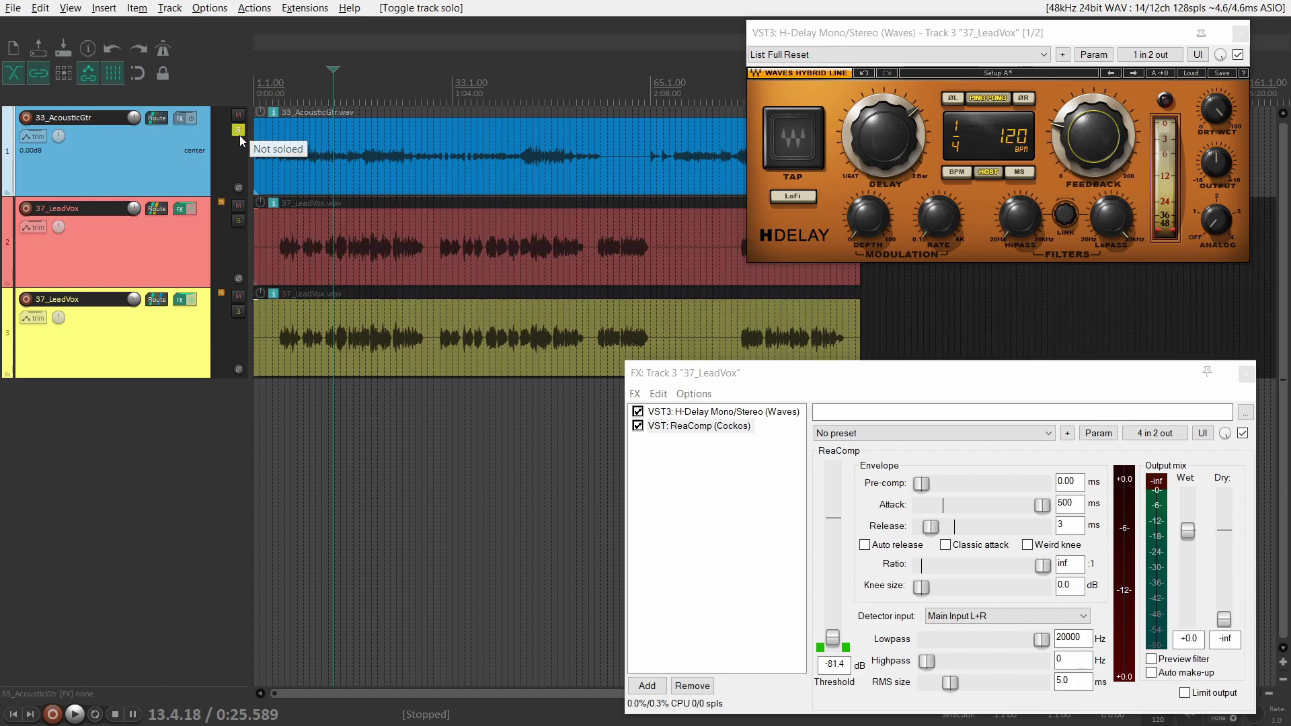
{"action": "key", "text": "space"}
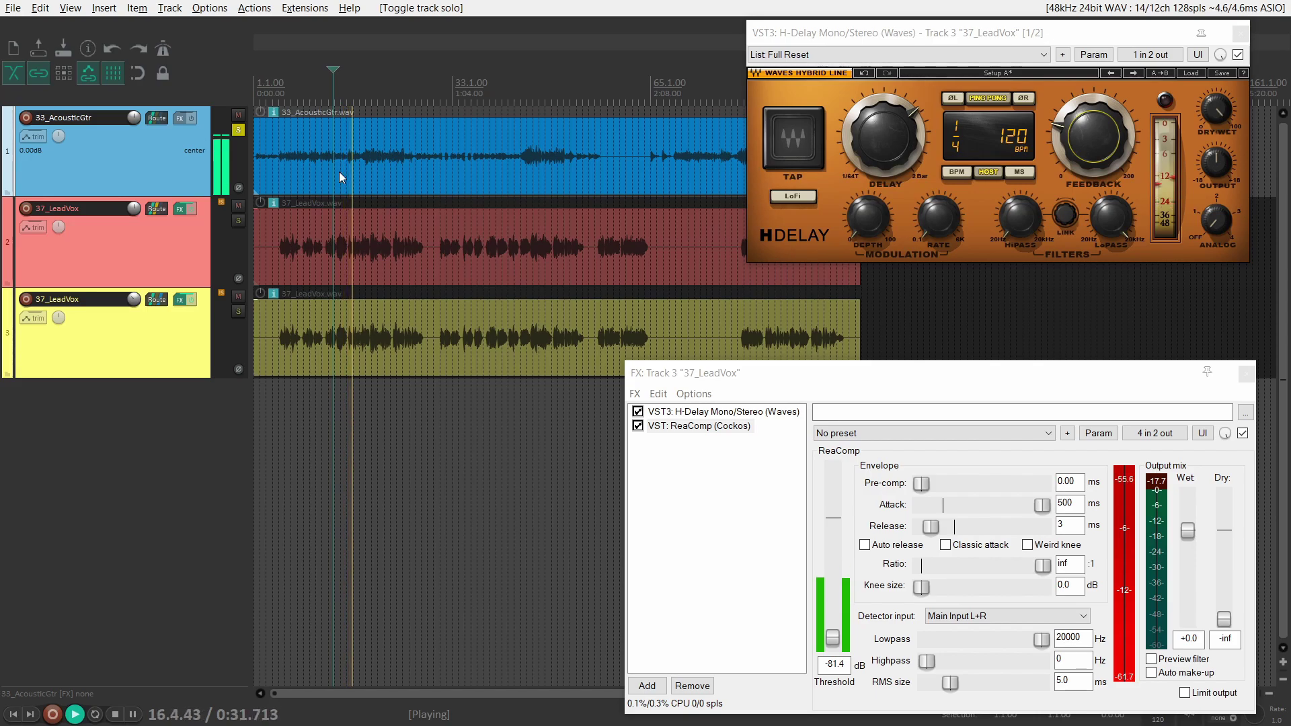
{"action": "key", "text": "space"}
{"action": "left_click", "coordinate": [239, 131]}
{"action": "left_click", "coordinate": [184, 248]}
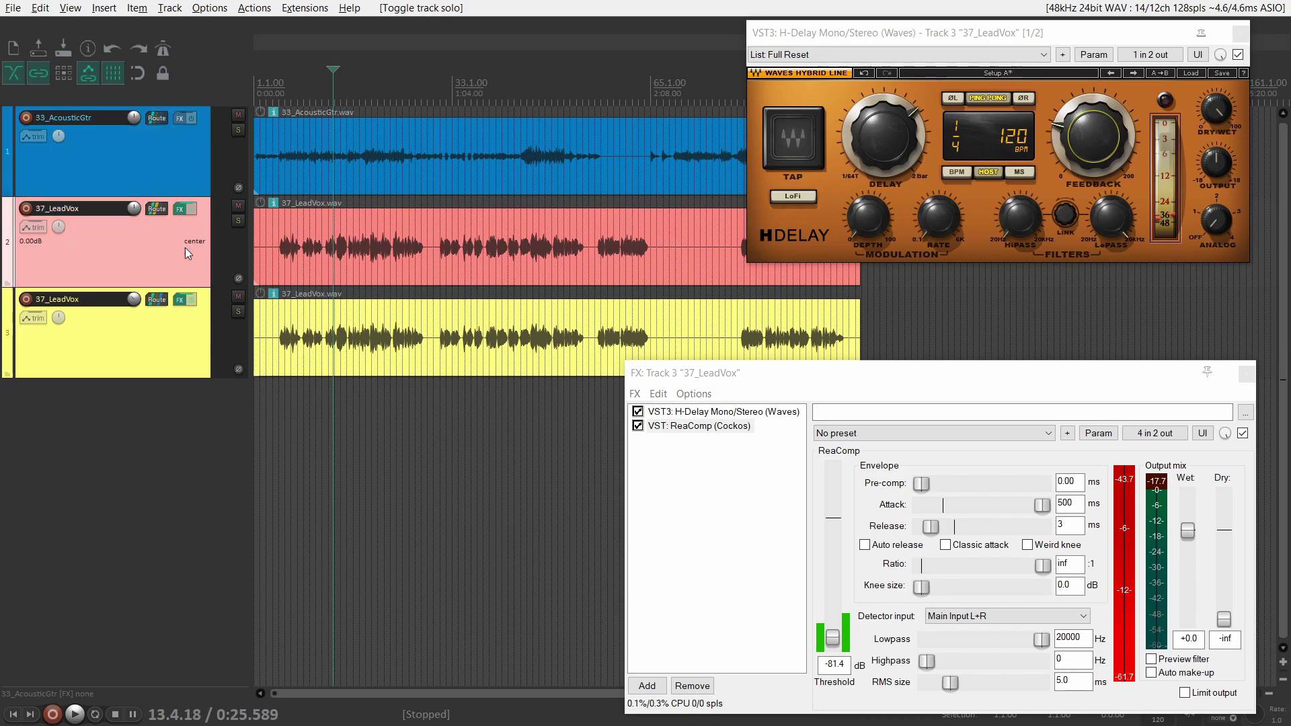
{"action": "left_click", "coordinate": [180, 337]}
{"action": "left_click", "coordinate": [179, 266]}
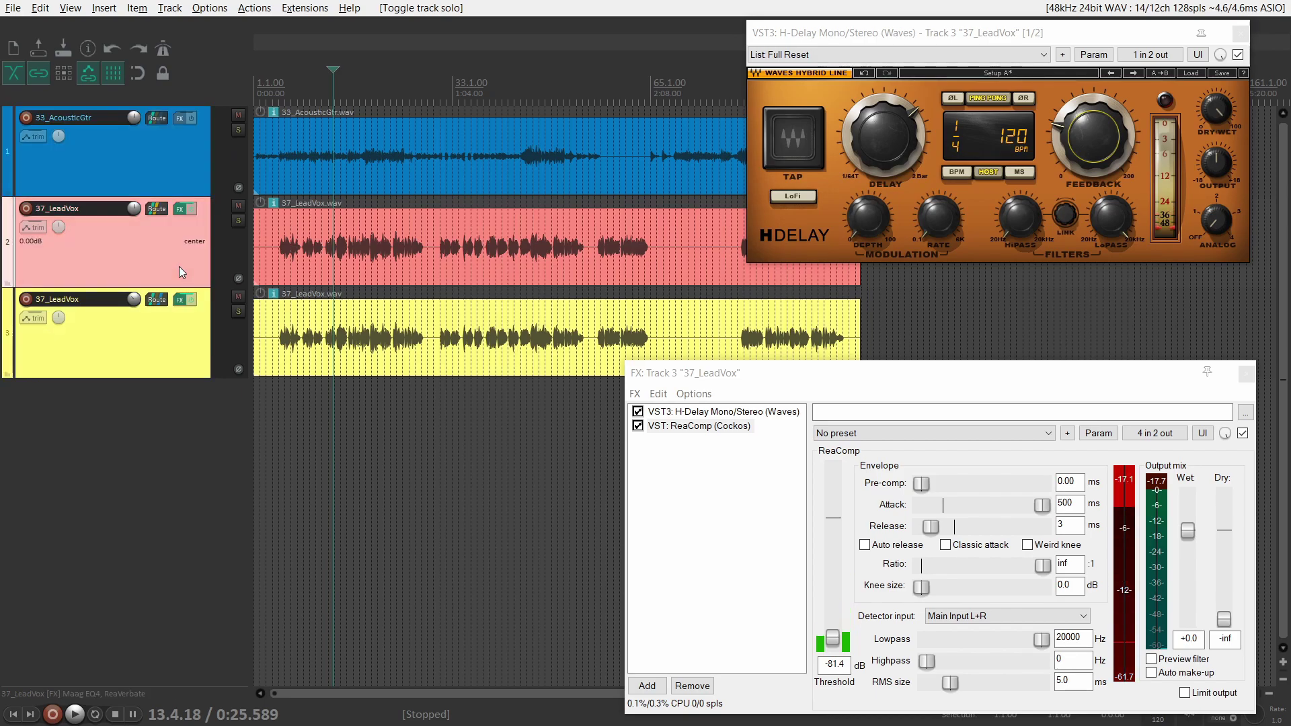
{"action": "left_click", "coordinate": [192, 336]}
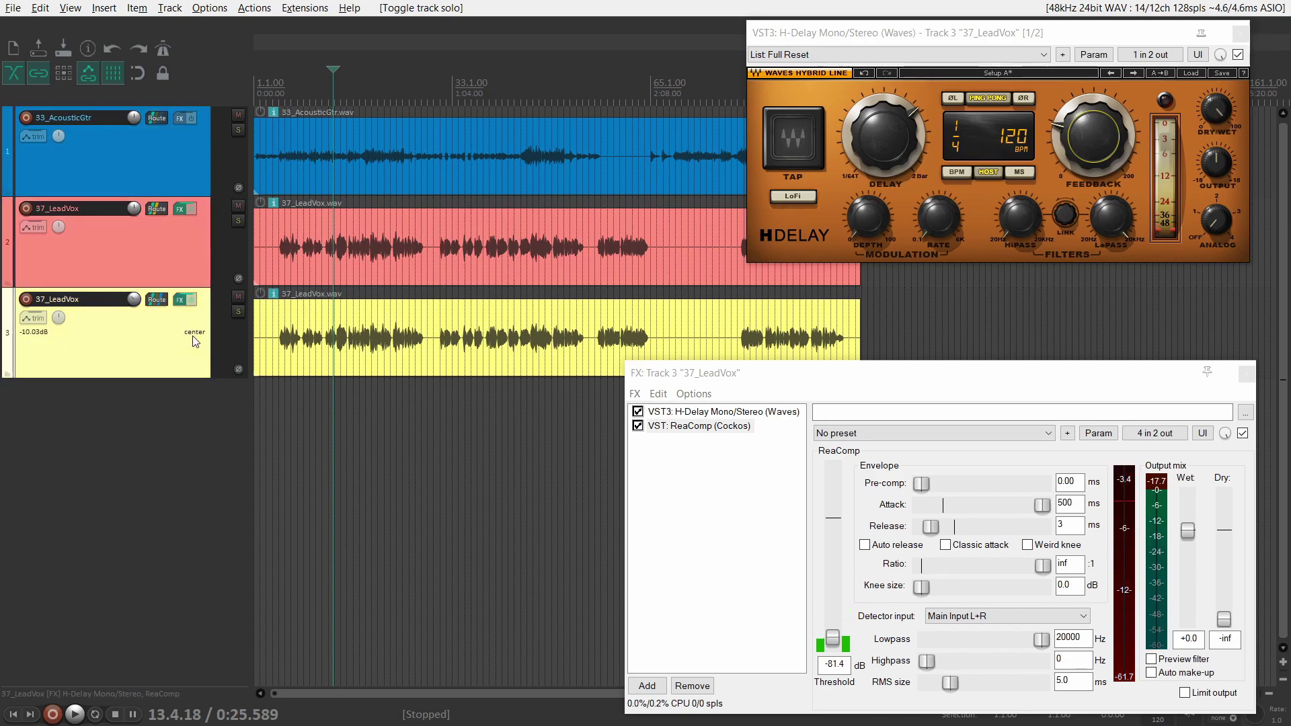
{"action": "left_click", "coordinate": [181, 248]}
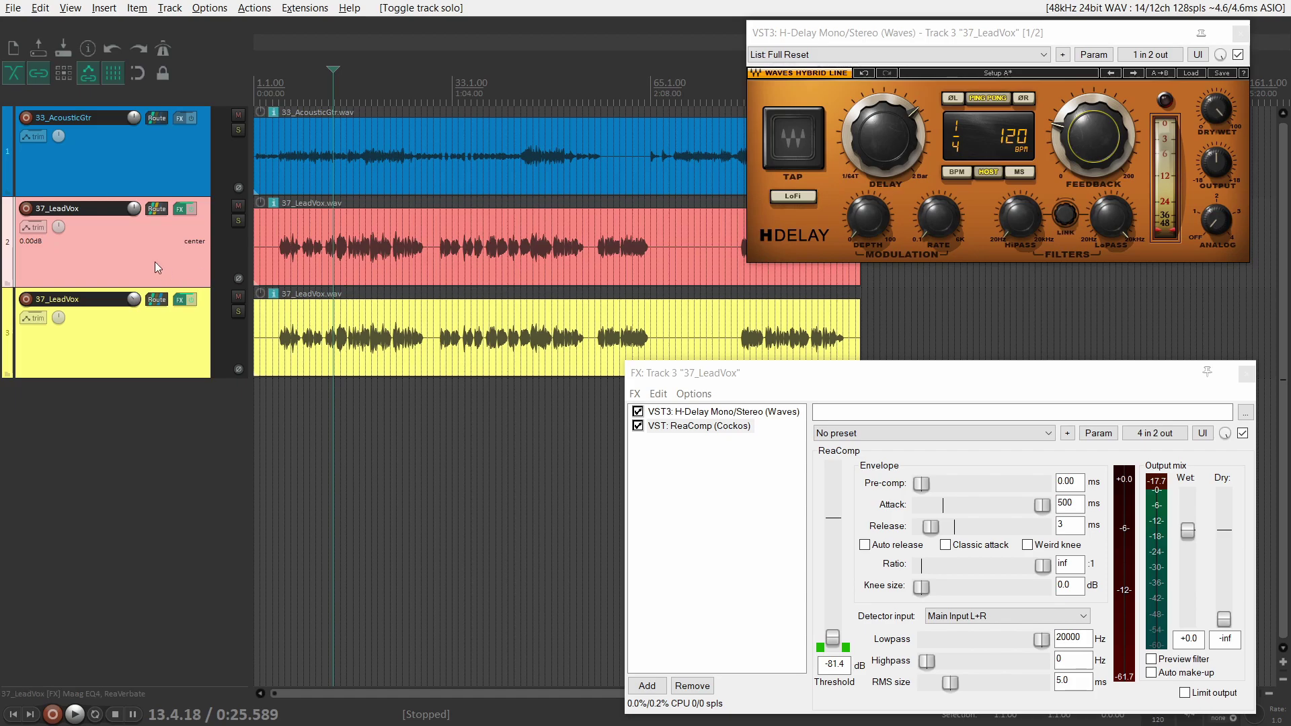
Review the Maag EQ4 and ReaVerbate plug-ins in track 2's effects chain, then close the chain
{"action": "left_click", "coordinate": [180, 209]}
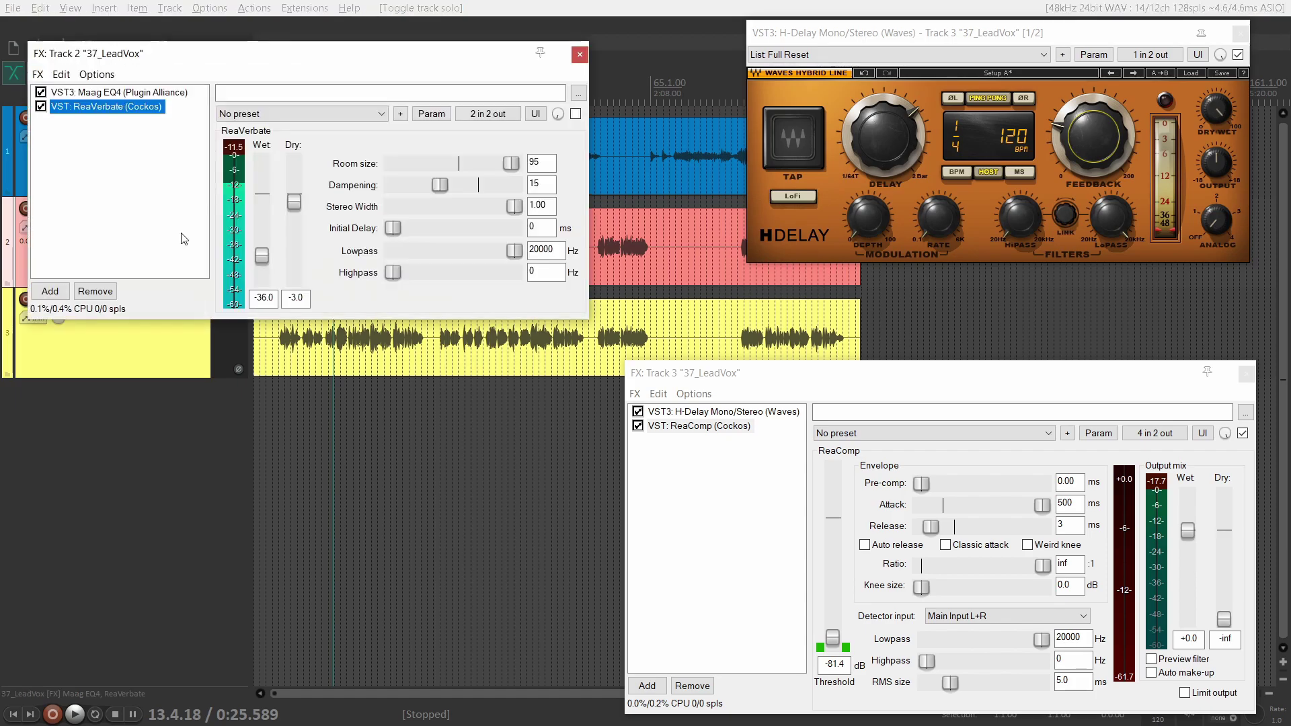
{"action": "left_click_drag", "start_coordinate": [339, 57], "coordinate": [403, 120]}
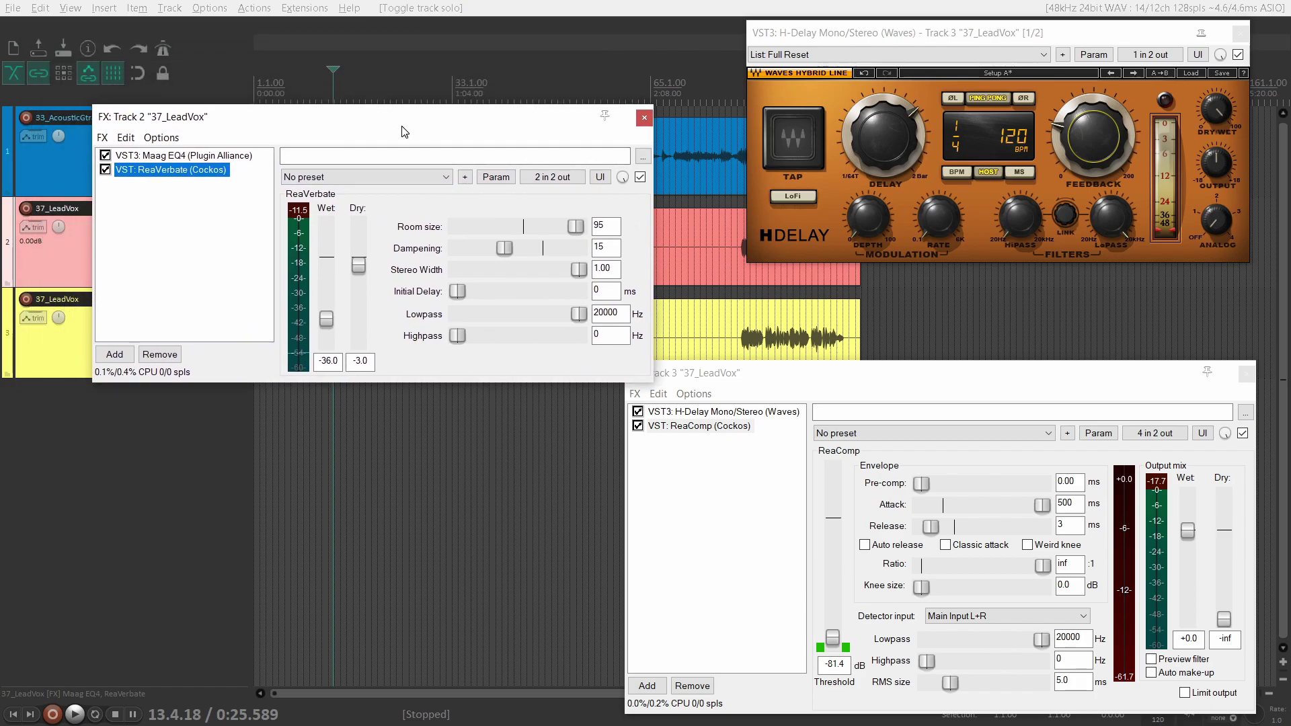
{"action": "left_click", "coordinate": [202, 160]}
{"action": "left_click", "coordinate": [196, 170]}
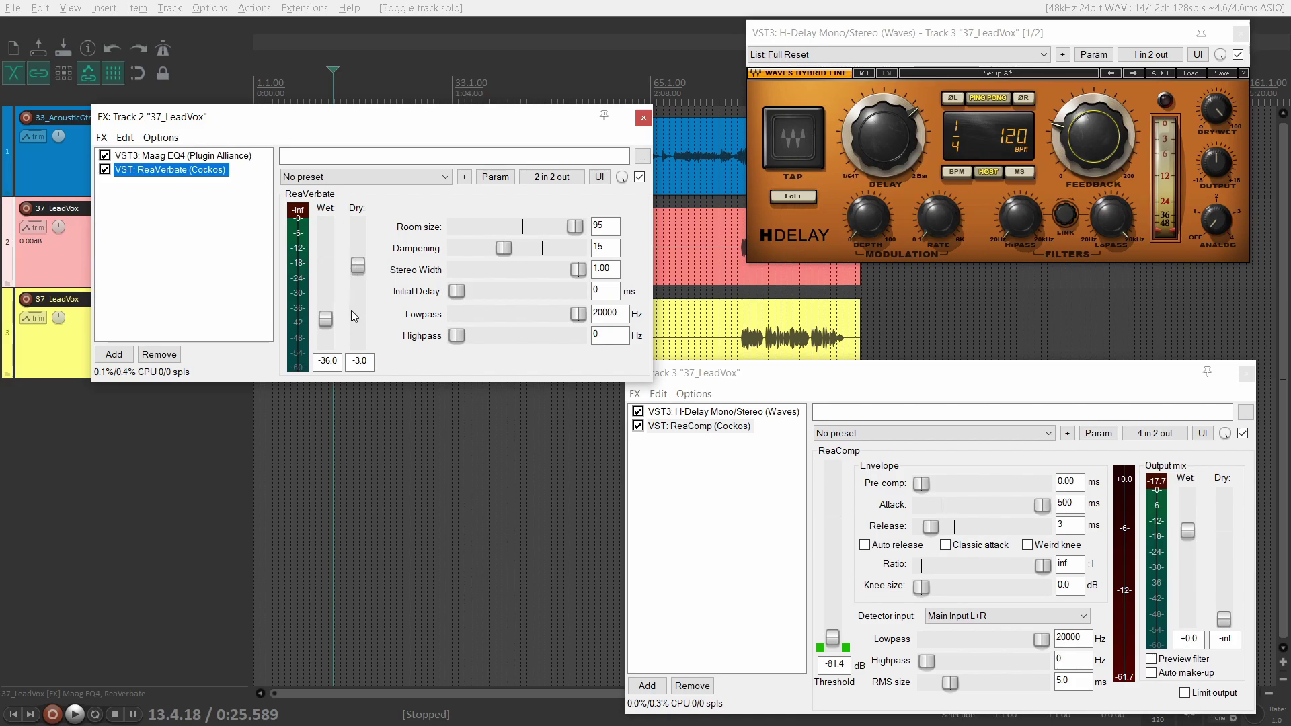
{"action": "left_click", "coordinate": [644, 119]}
Solo the lead vocal on track 2 and play from about 0:37, comparing its effects bypassed and enabled before unsoloing it
{"action": "left_click", "coordinate": [237, 220]}
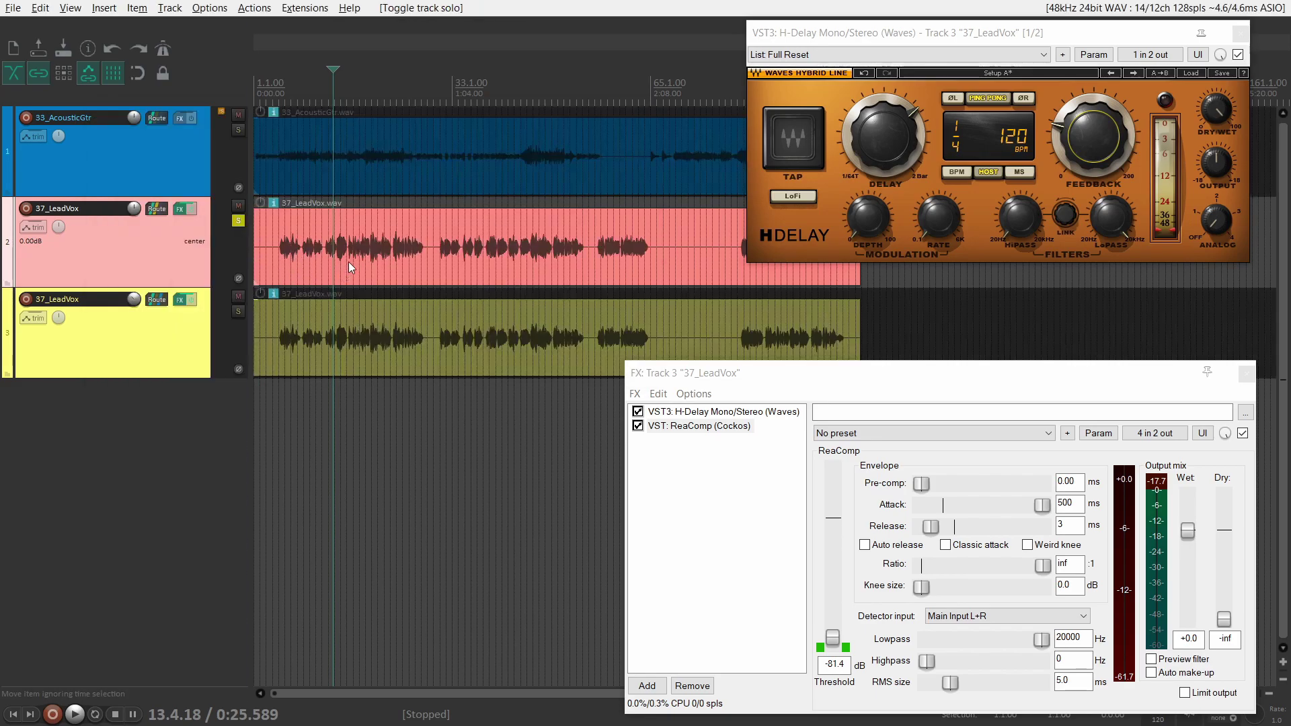
{"action": "left_click", "coordinate": [369, 212]}
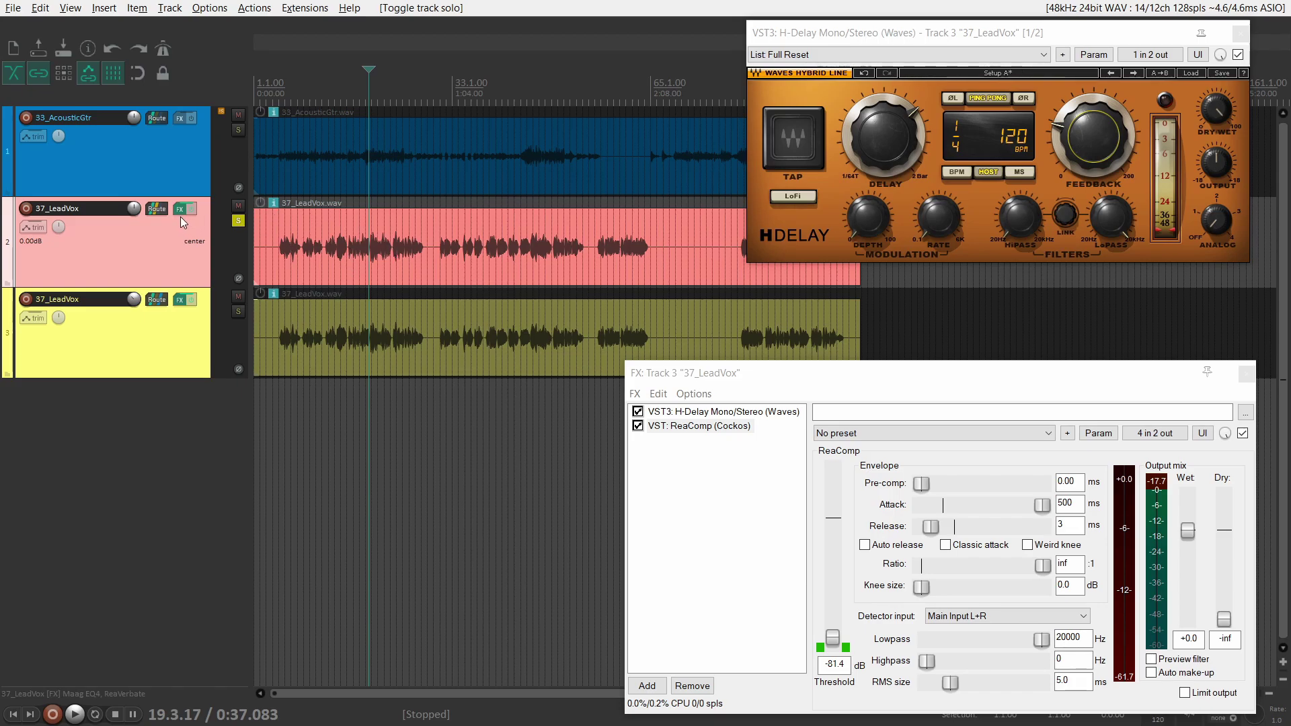
{"action": "key", "text": "space"}
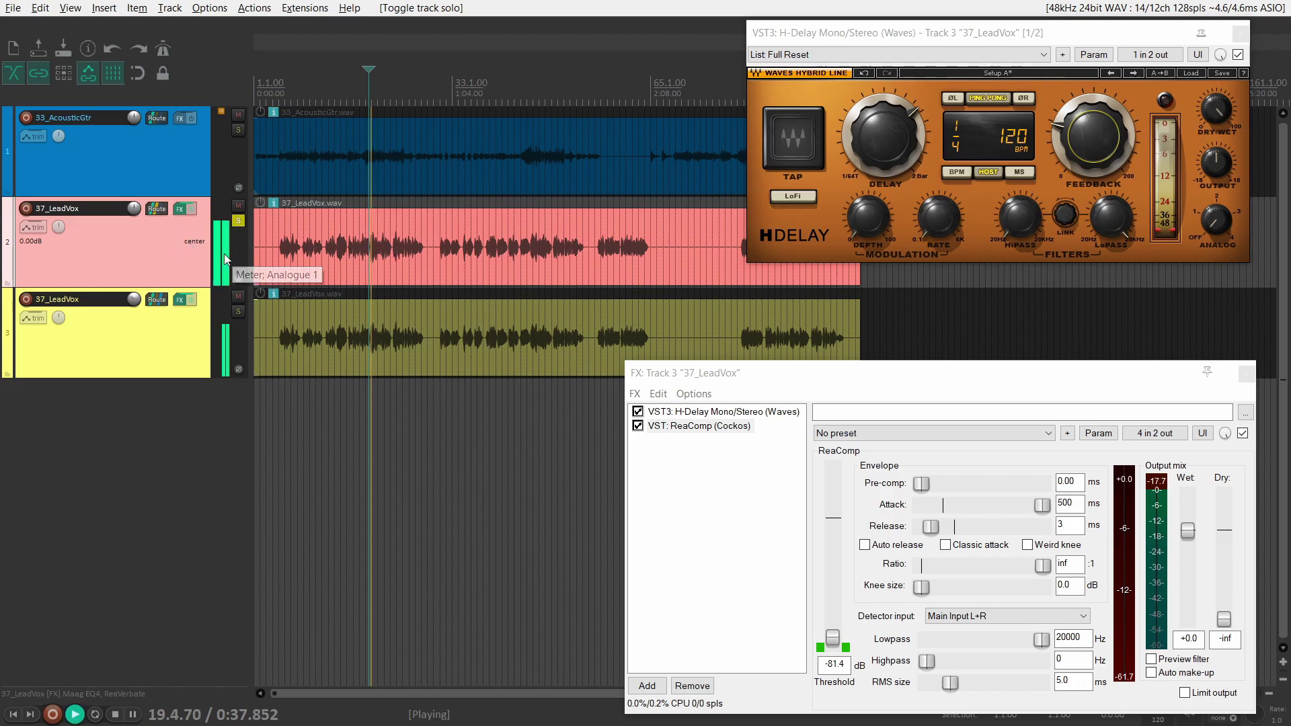
{"action": "left_click", "coordinate": [190, 211]}
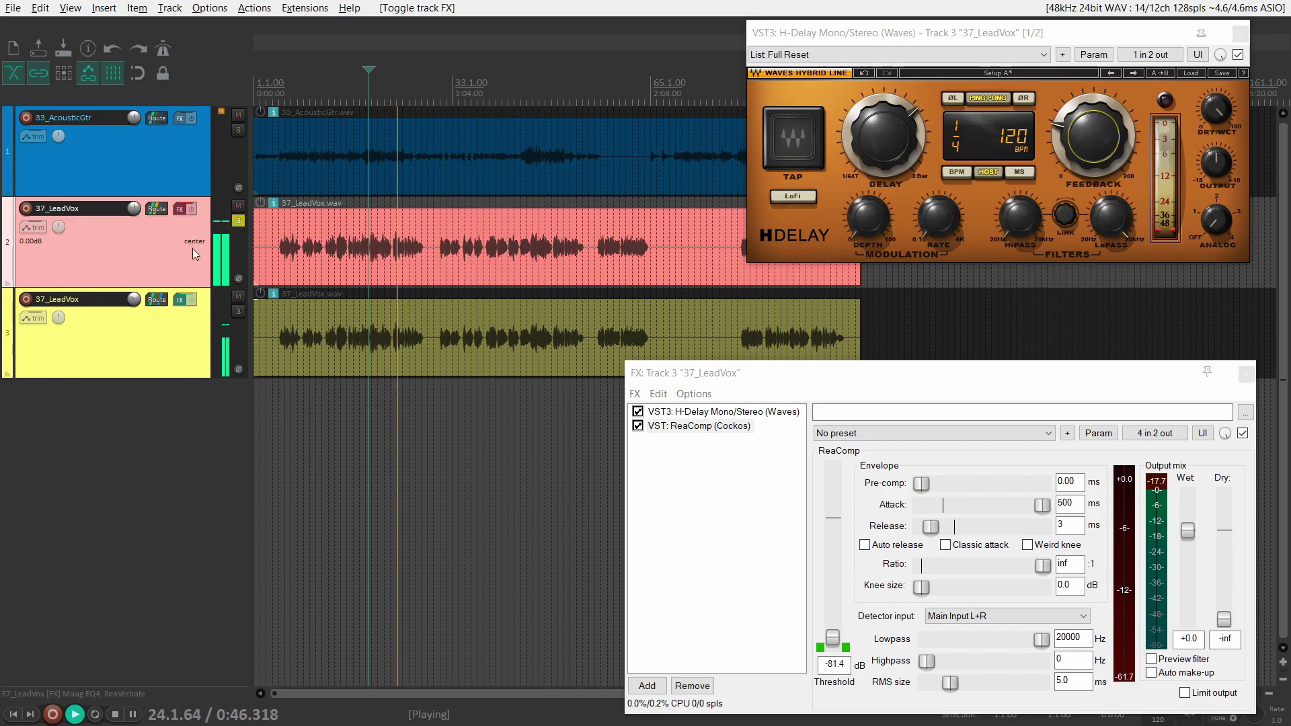
{"action": "left_click", "coordinate": [191, 208]}
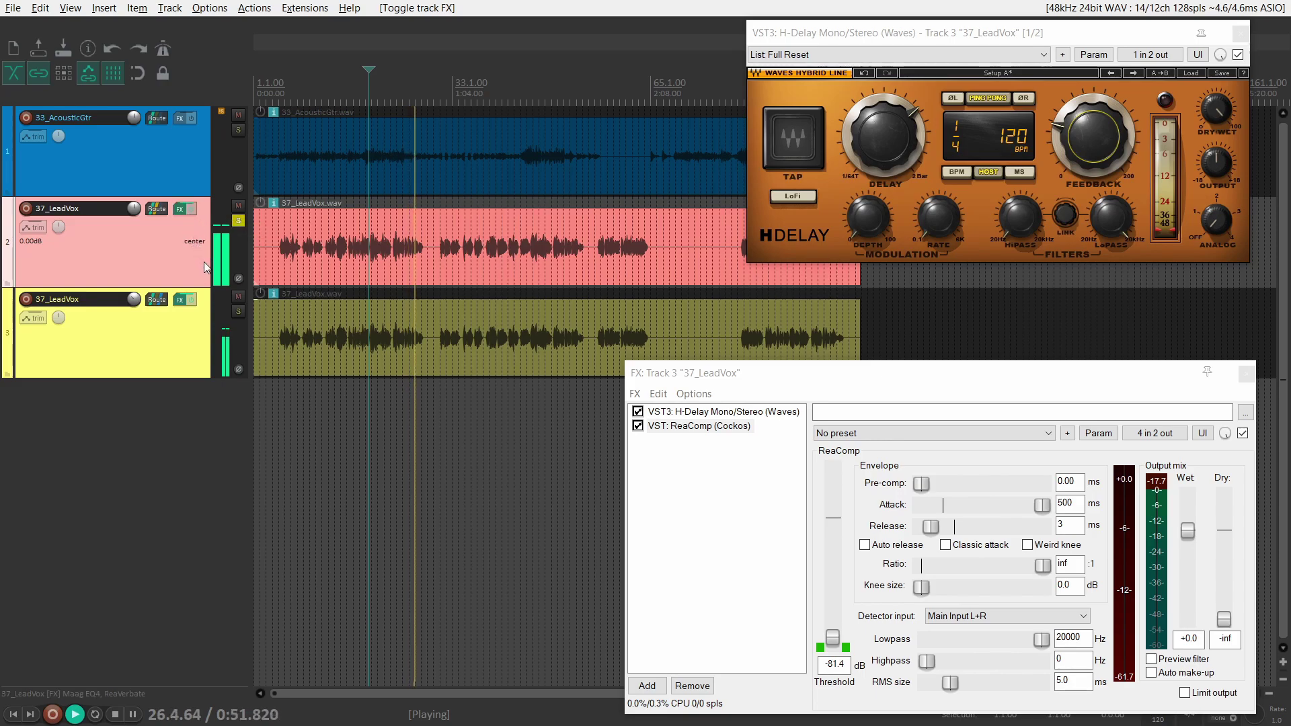
{"action": "key", "text": "space"}
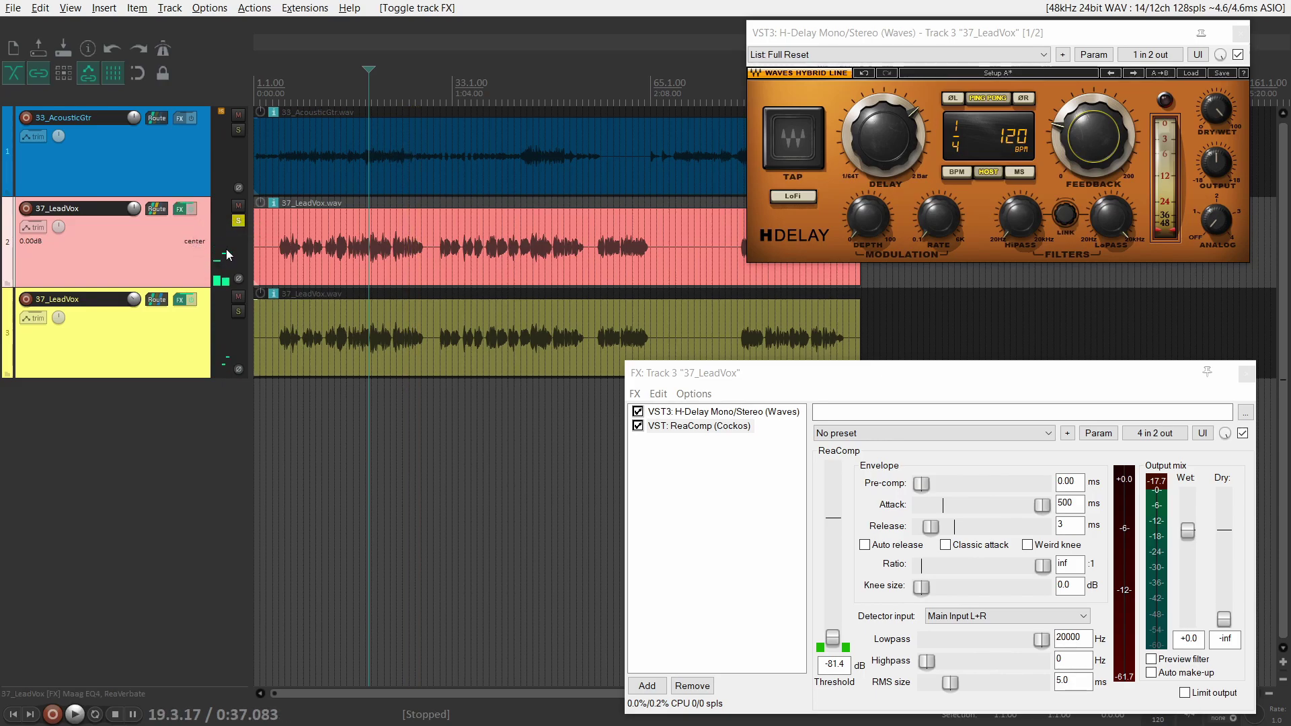
{"action": "left_click", "coordinate": [239, 221]}
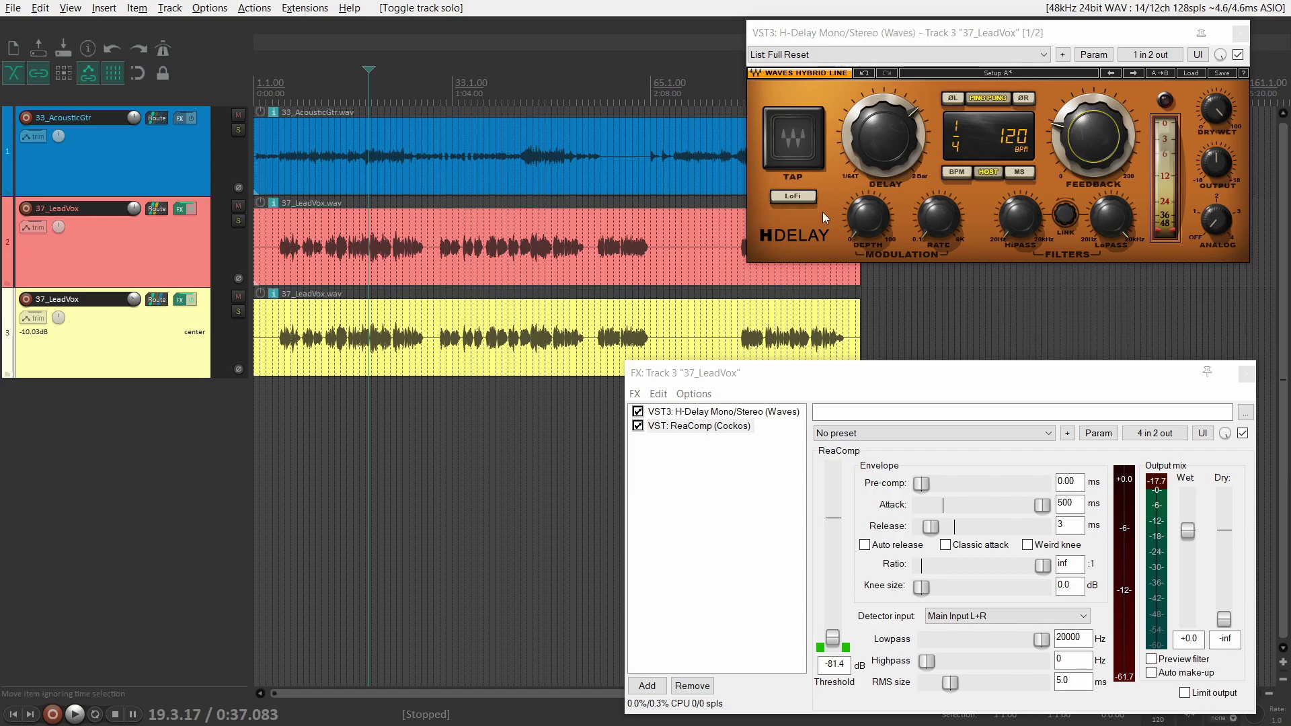
Inspect the H-Delay and ReaComp plug-ins in track 3's effects chain
{"action": "left_click", "coordinate": [725, 413]}
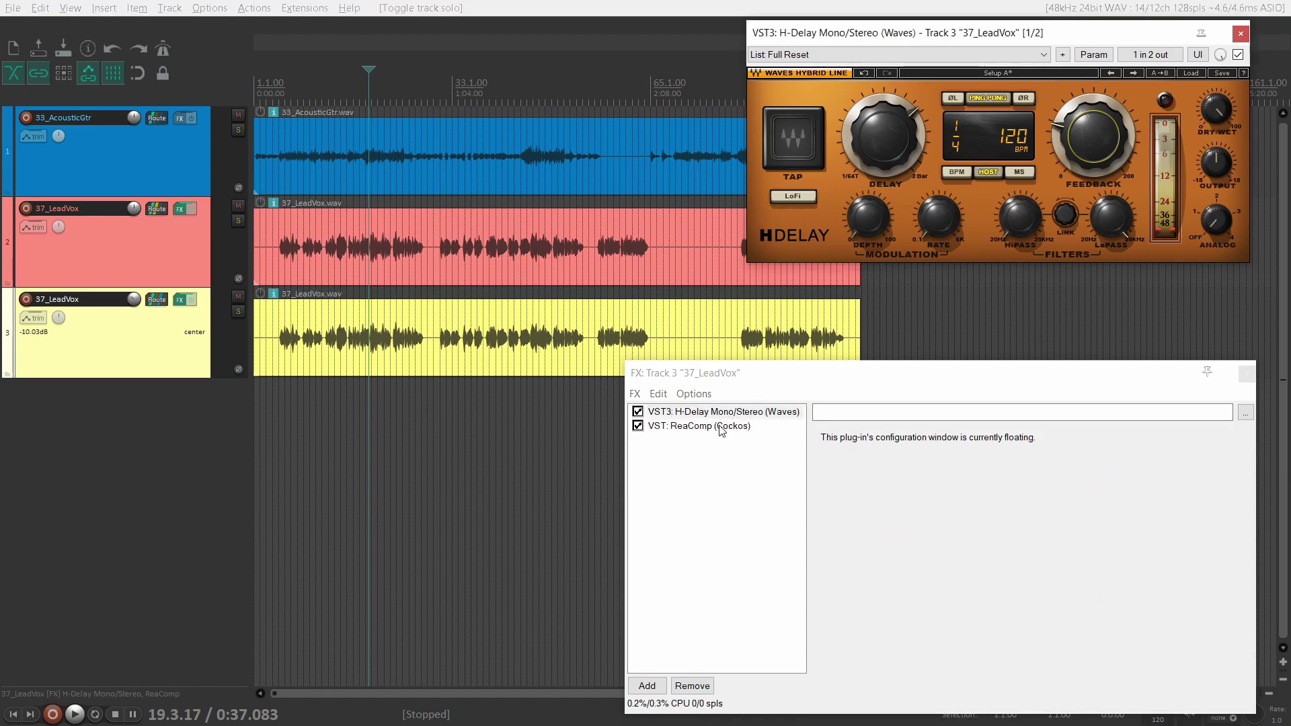
{"action": "left_click", "coordinate": [717, 430]}
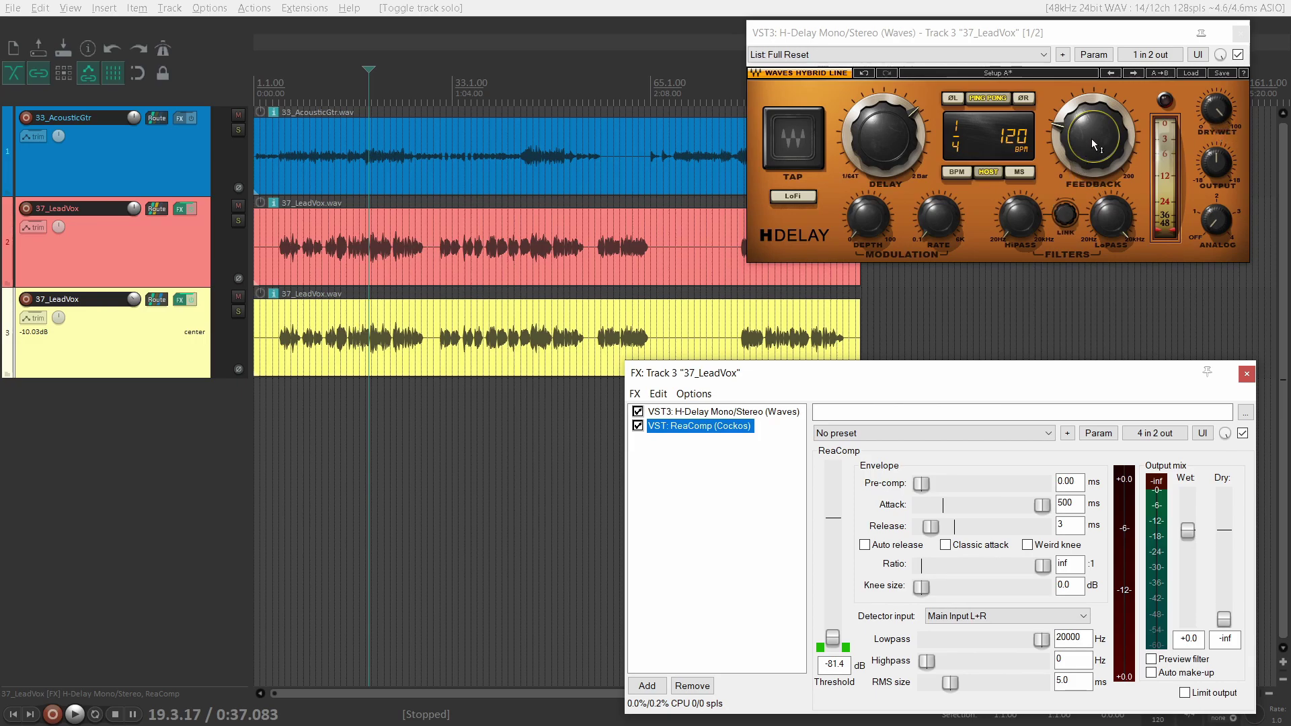
{"action": "mouse_move", "coordinate": [1091, 141]}
Delete the receive from track 2 in track 3's routing and close the routing window
{"action": "left_click", "coordinate": [142, 239]}
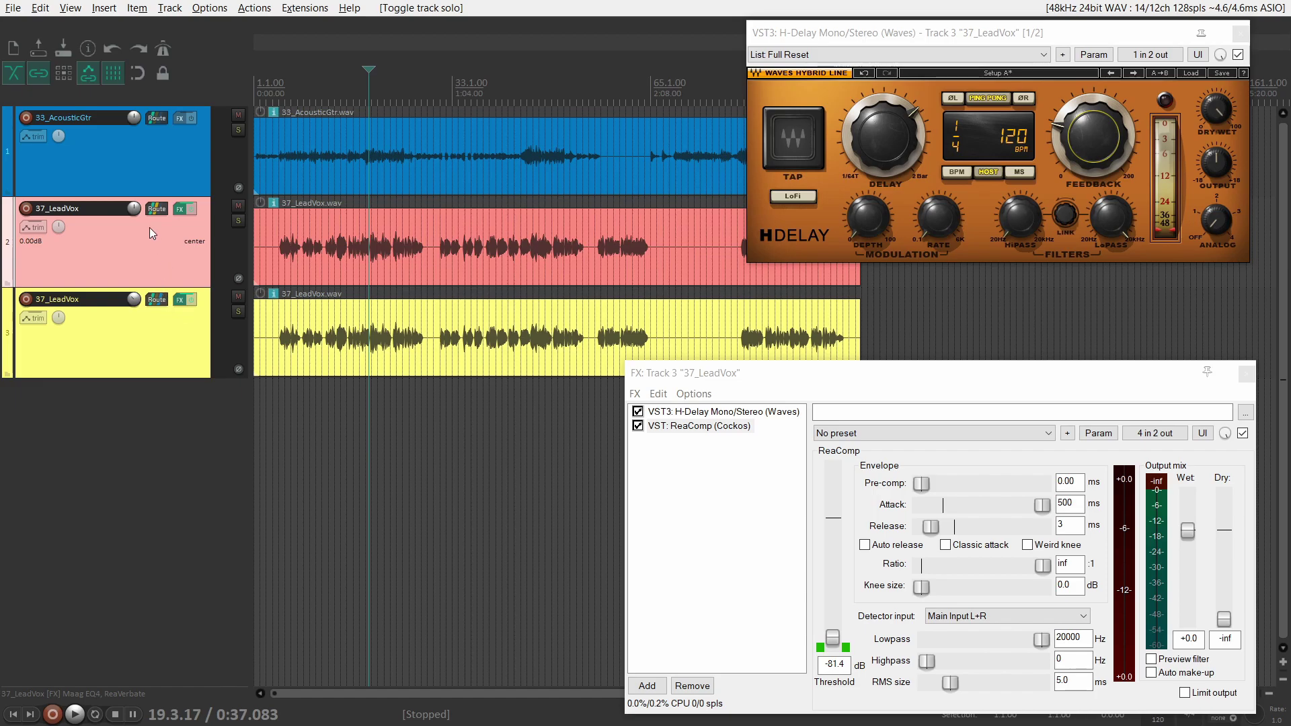
{"action": "left_click", "coordinate": [157, 299]}
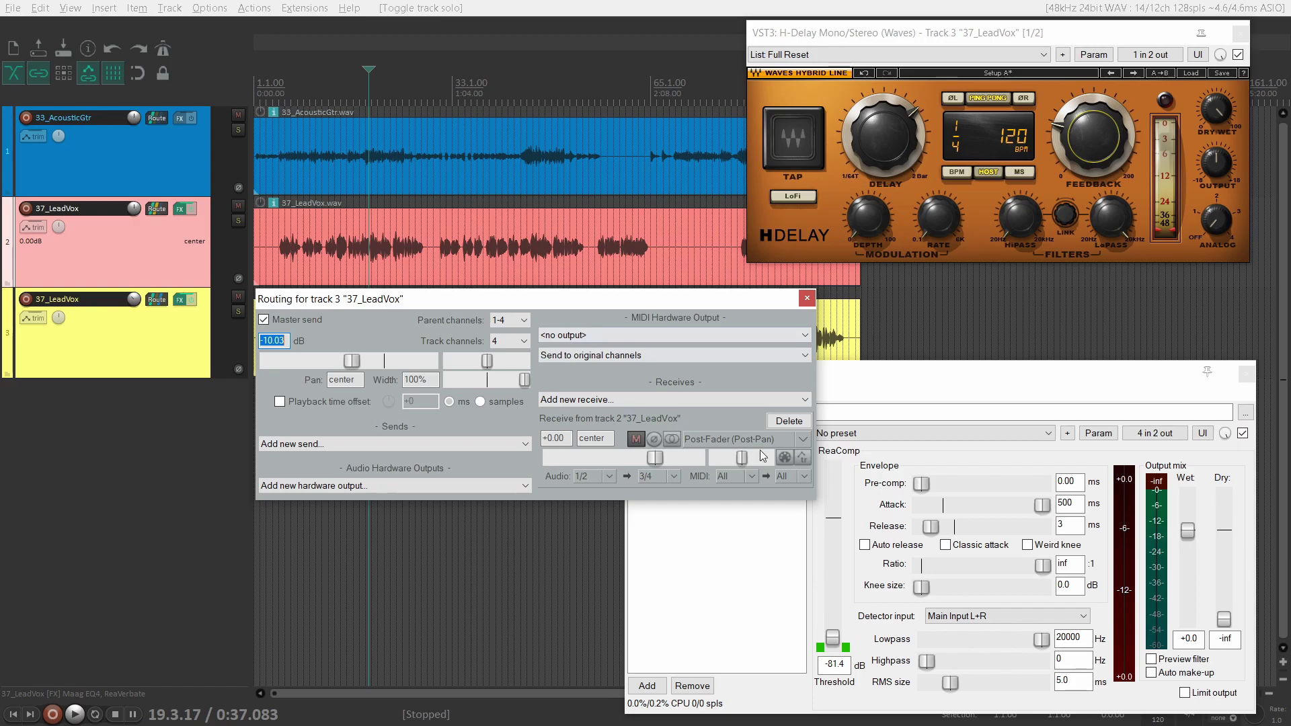
{"action": "left_click", "coordinate": [789, 421]}
{"action": "left_click", "coordinate": [806, 297]}
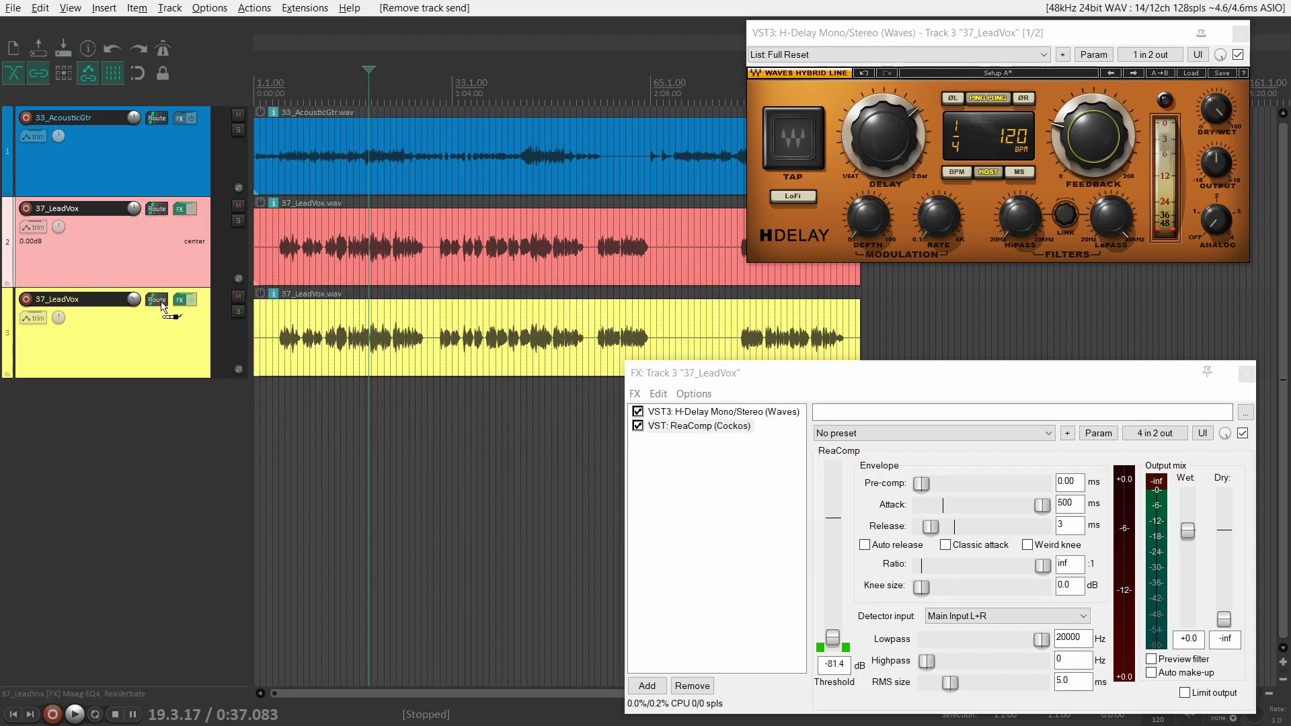
Create a send from lead vocal track 2 to track 3, routing audio 1/2 to destination channels 3/4
{"action": "left_click_drag", "start_coordinate": [161, 304], "coordinate": [161, 305]}
{"action": "left_click_drag", "start_coordinate": [280, 309], "coordinate": [301, 472]}
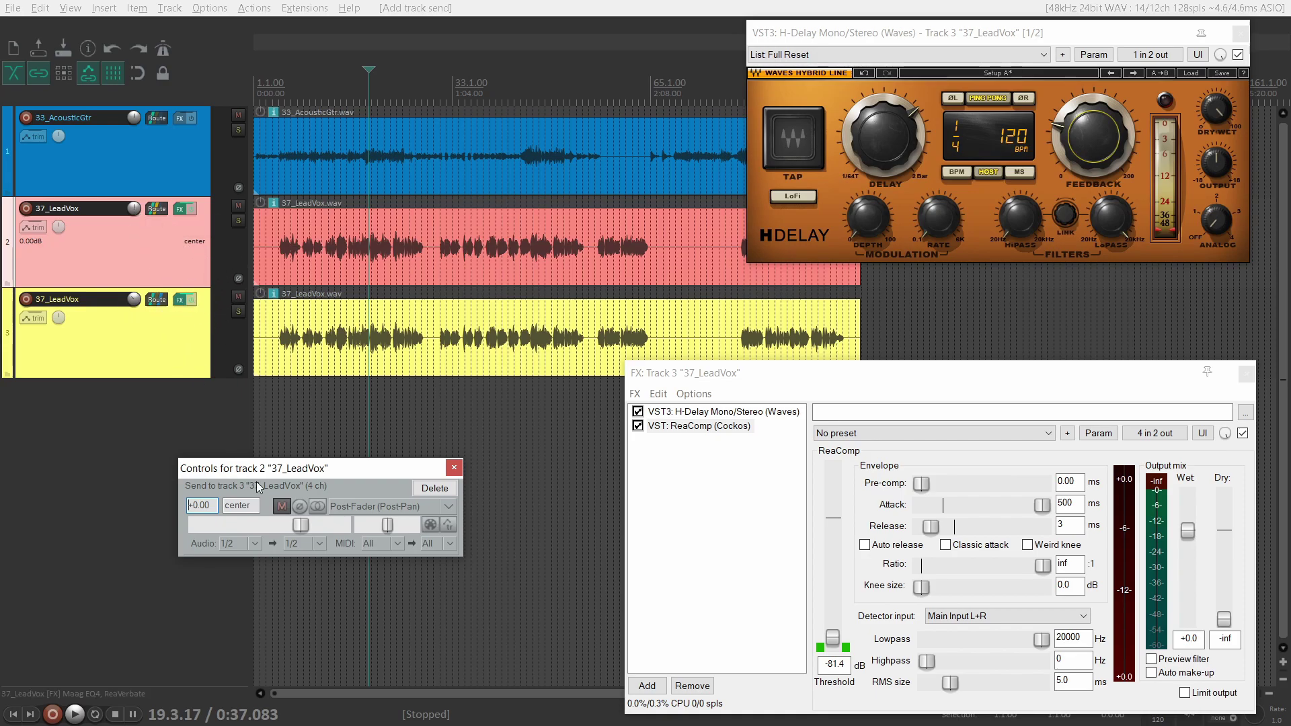
{"action": "left_click", "coordinate": [304, 542]}
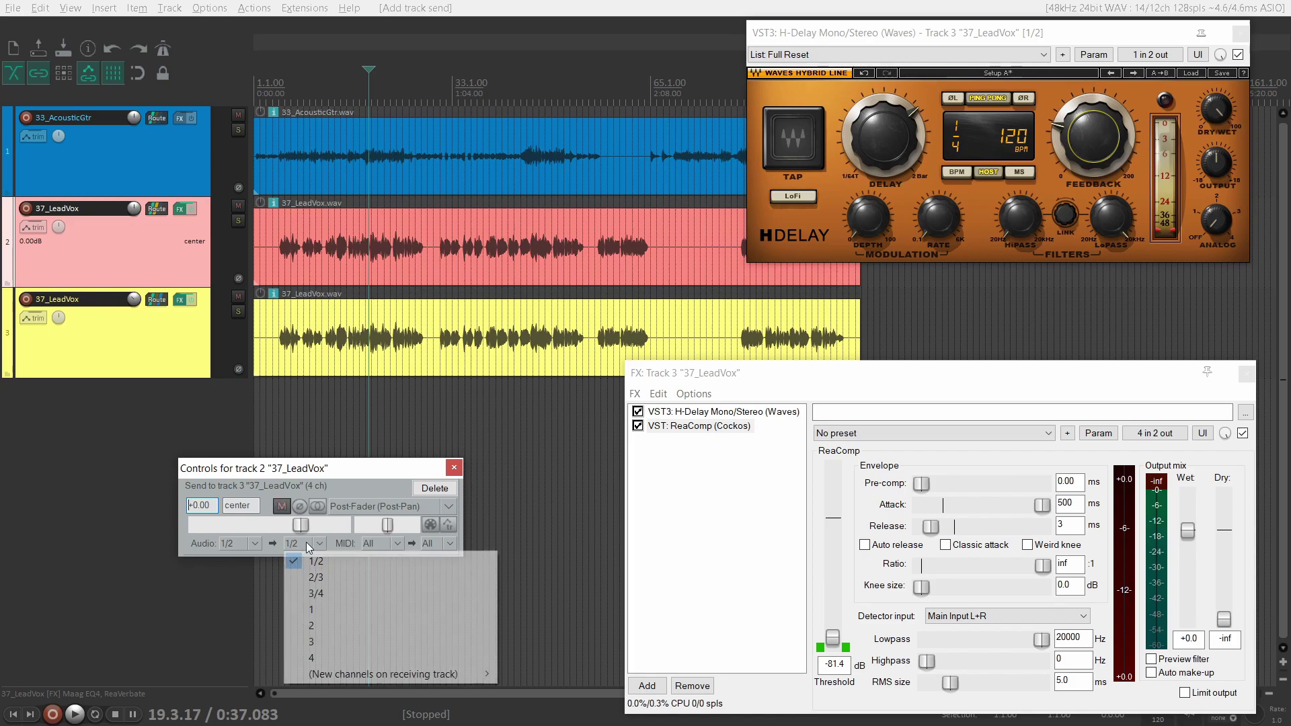
{"action": "left_click", "coordinate": [322, 595]}
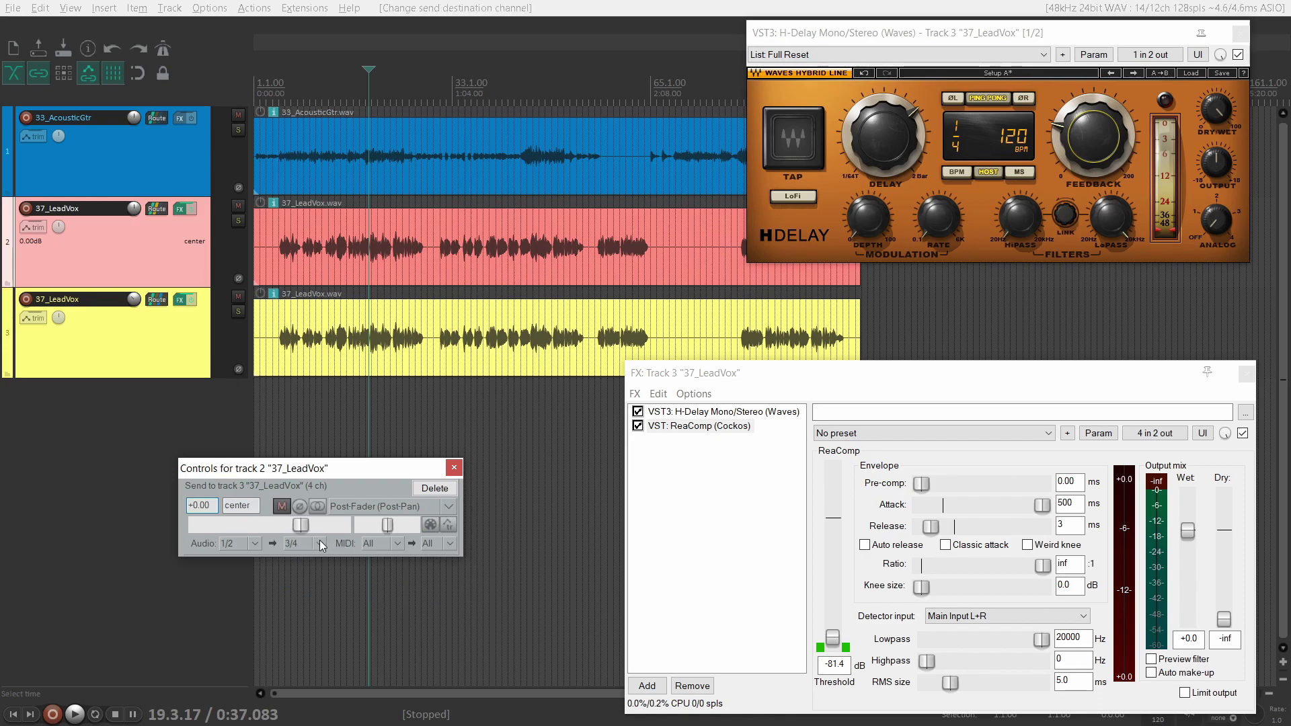
{"action": "left_click", "coordinate": [455, 468]}
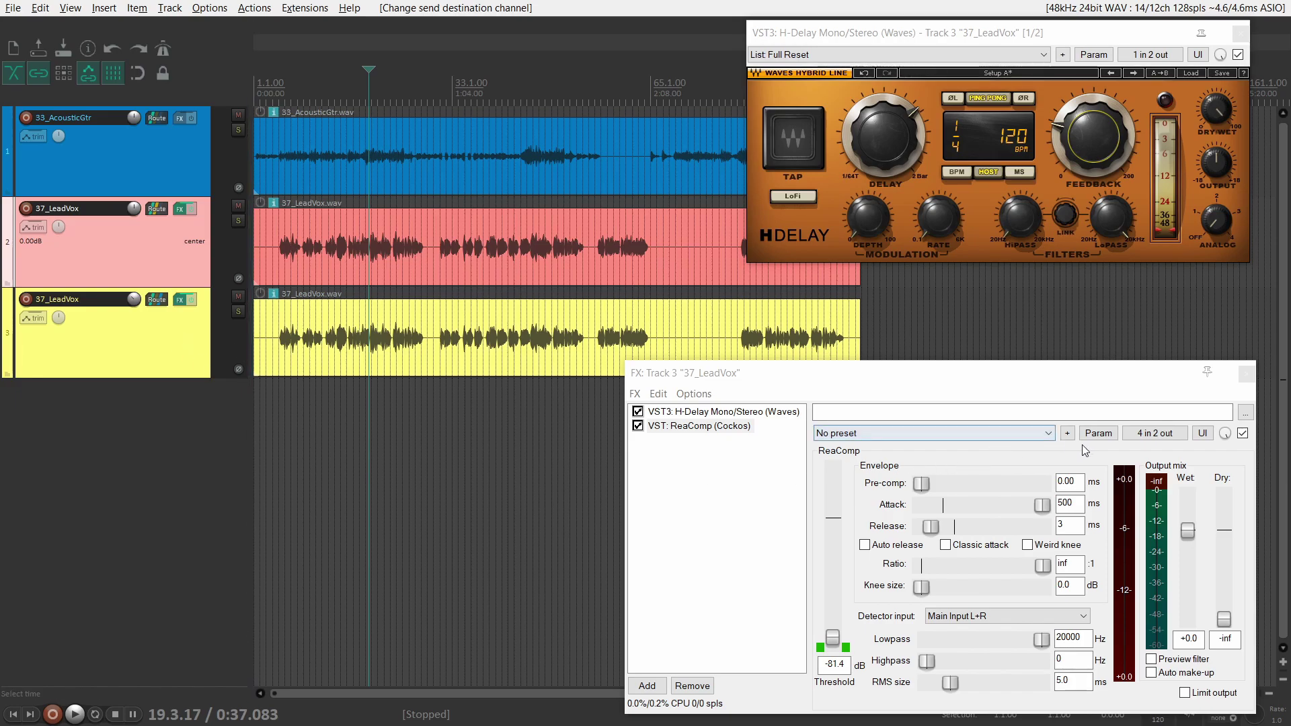
Check ReaComp's plug-in pin connections and the destination channels of track 3's receive from track 2
{"action": "left_click", "coordinate": [1147, 436]}
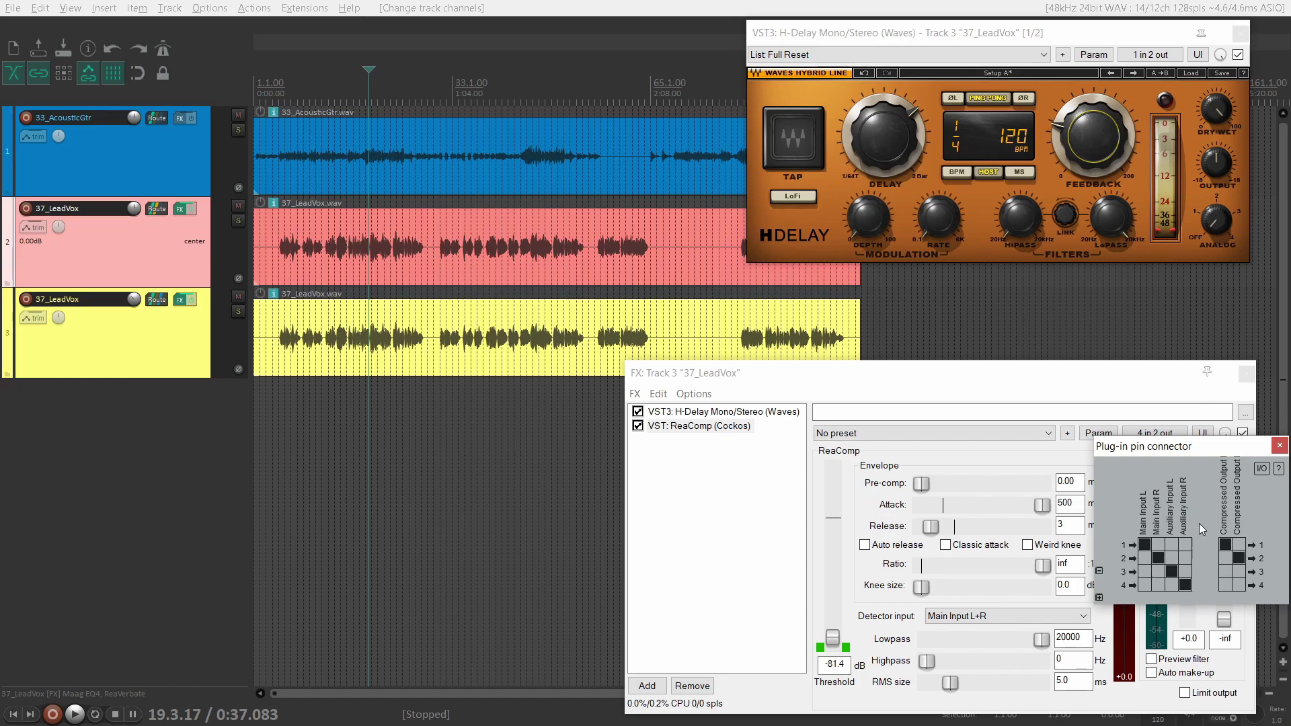
{"action": "left_click", "coordinate": [1279, 445]}
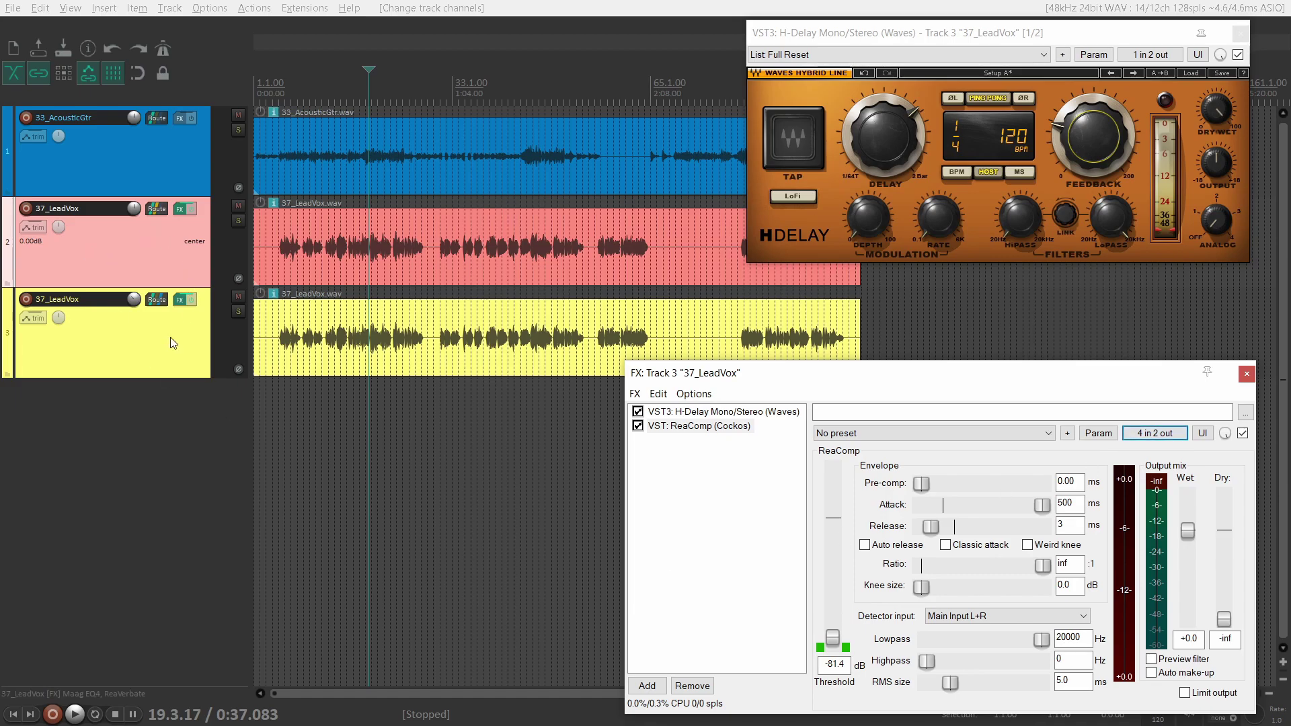
{"action": "left_click", "coordinate": [156, 300]}
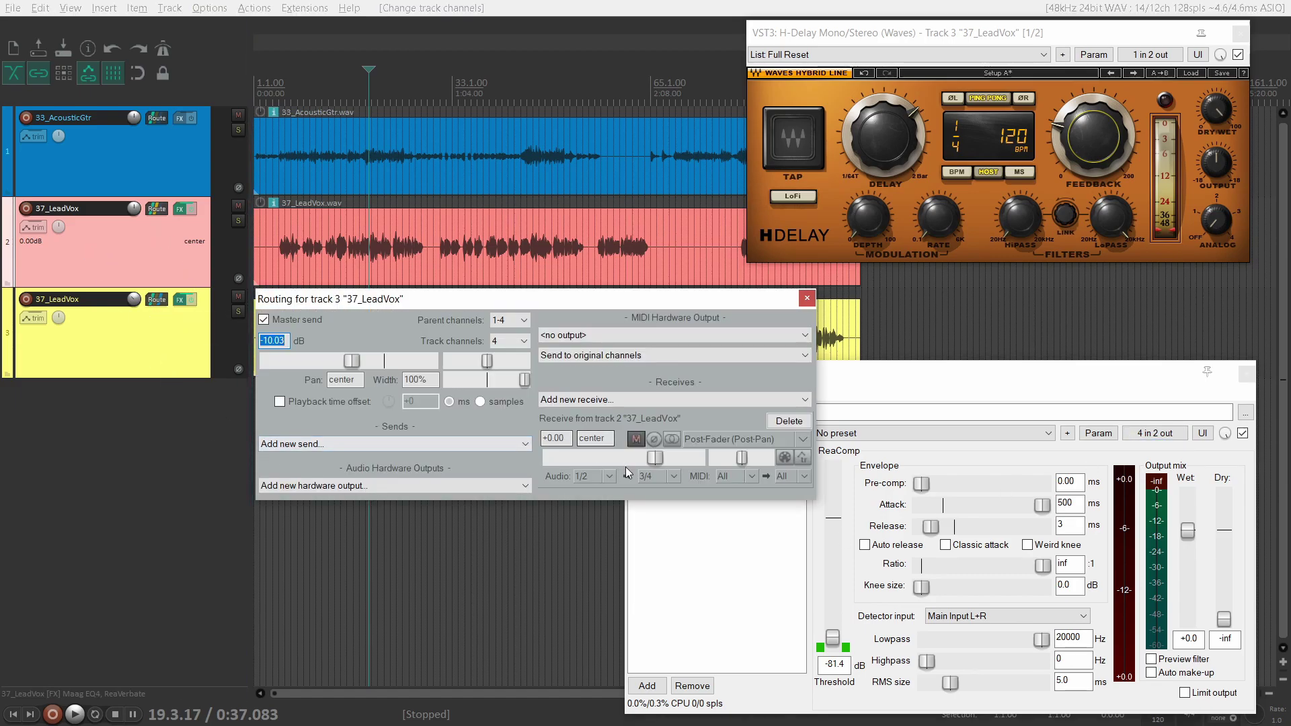
{"action": "left_click", "coordinate": [656, 476]}
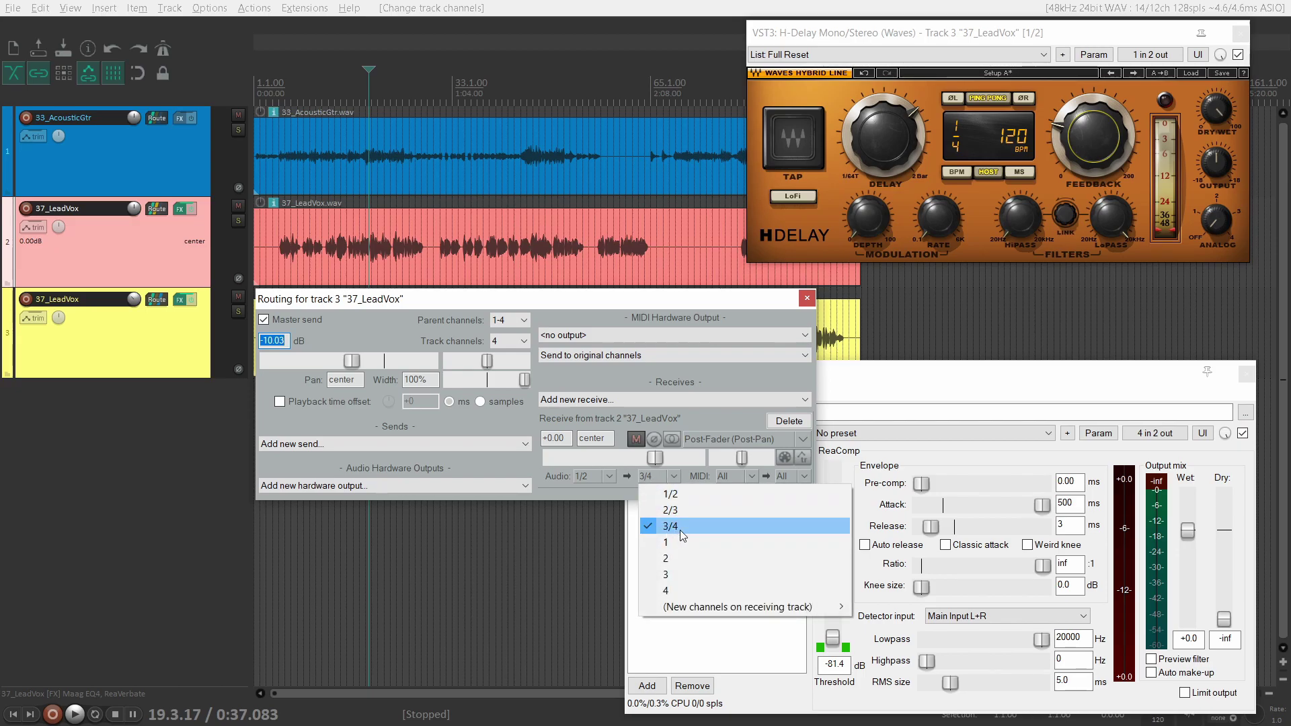
{"action": "left_click", "coordinate": [807, 299]}
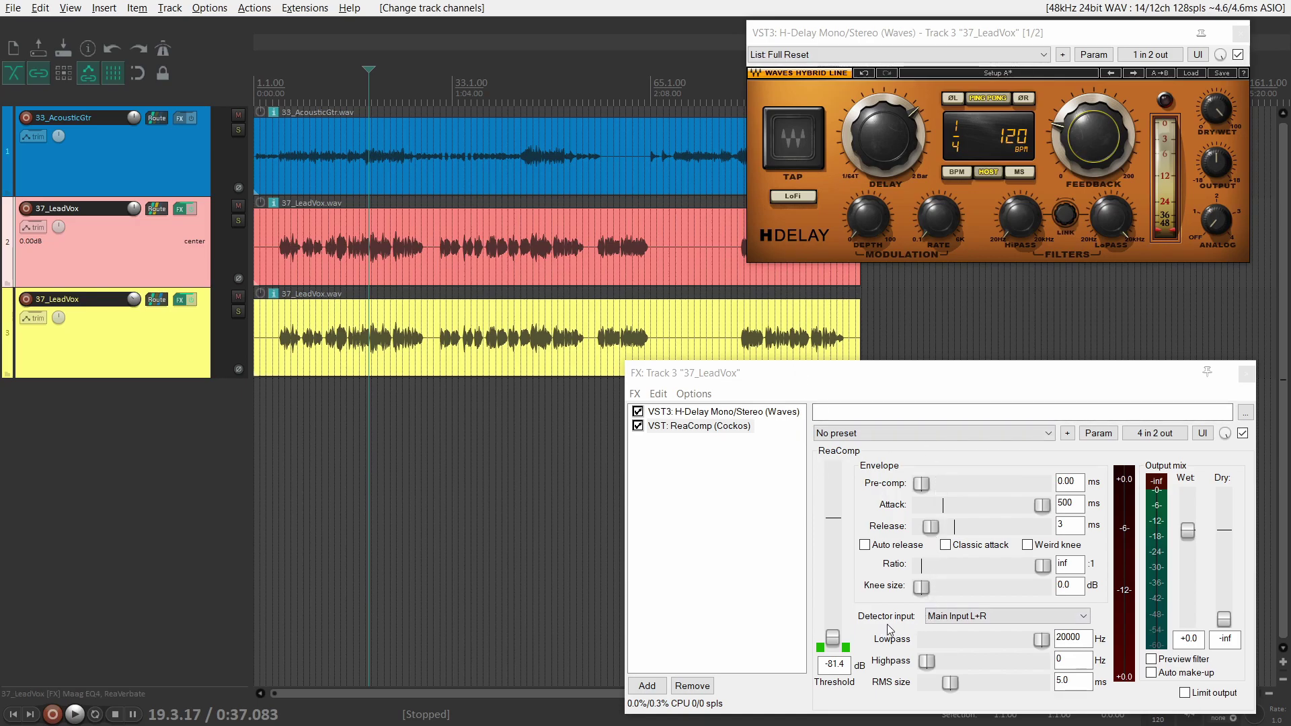
Set ReaComp's detector input to Auxiliary Input L+R and its ratio to inf:1
{"action": "left_click", "coordinate": [929, 620]}
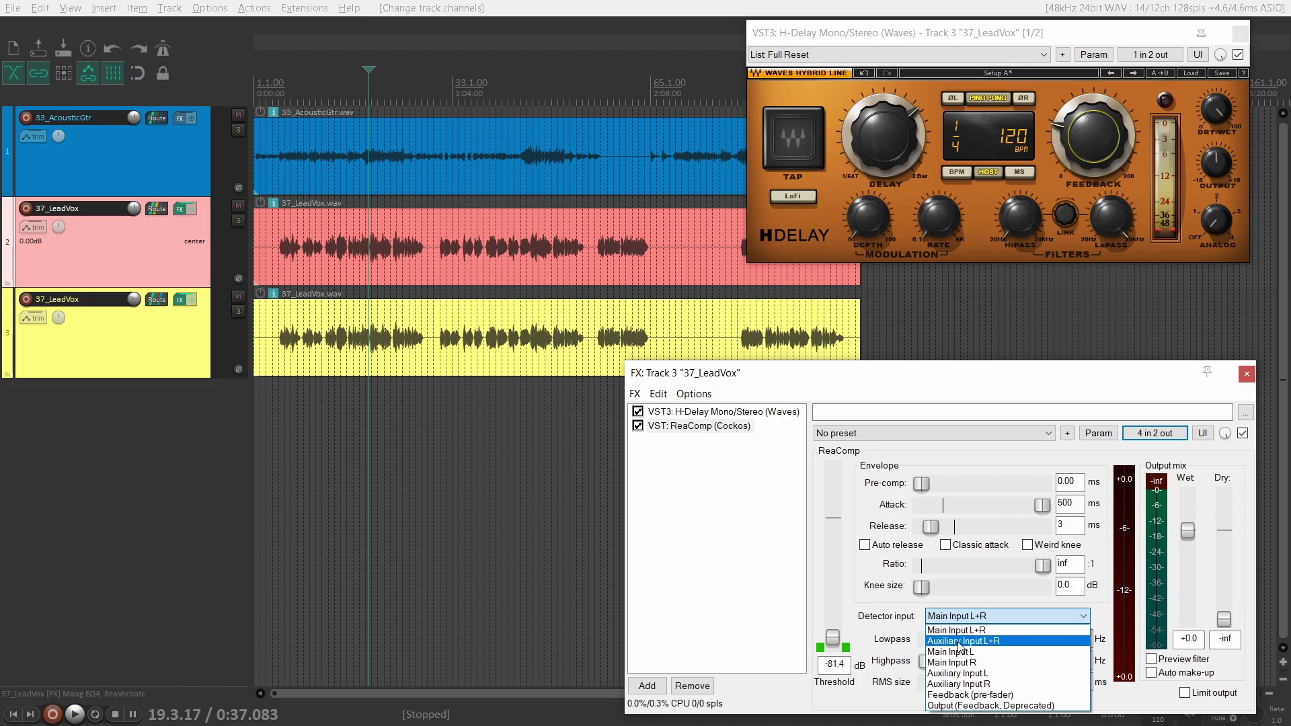
{"action": "left_click", "coordinate": [956, 643]}
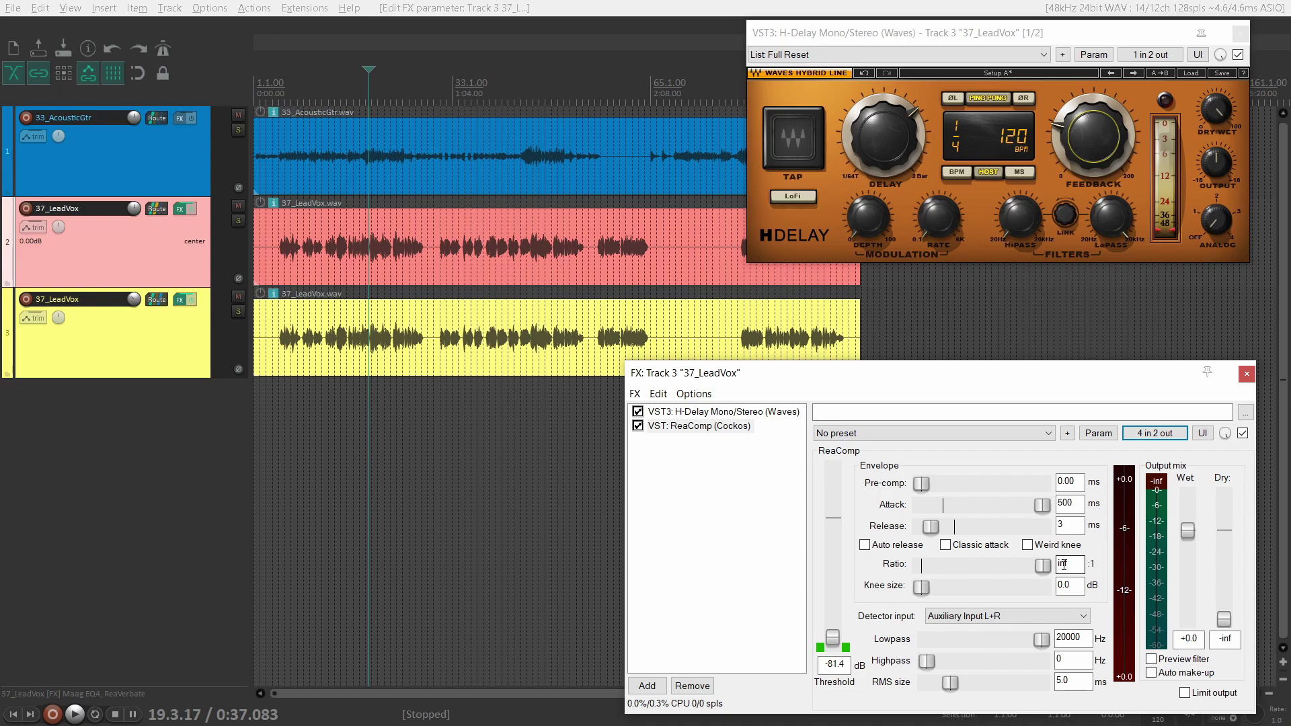
{"action": "left_click_drag", "start_coordinate": [1042, 565], "coordinate": [1100, 572]}
Examine the gaps between the first sung phrases on lead vocal track 2, then return the edit cursor to the project start
{"action": "left_click", "coordinate": [266, 402]}
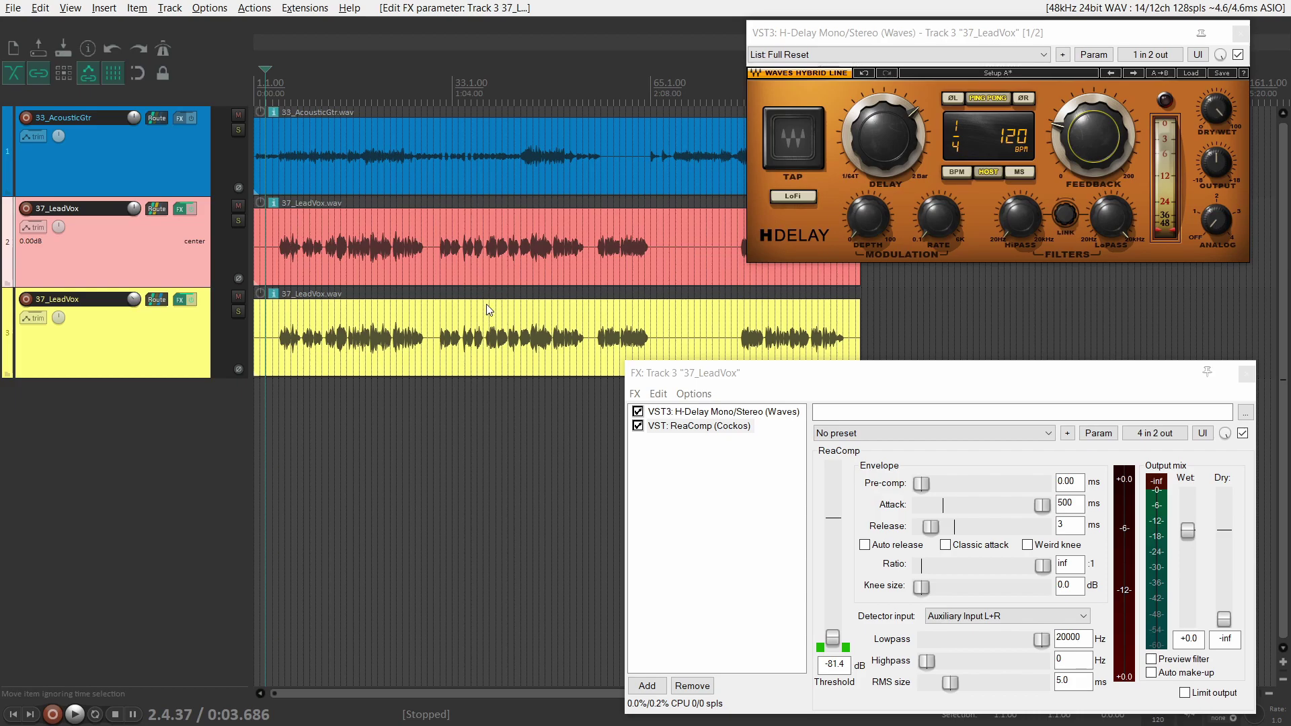
{"action": "scroll", "coordinate": [322, 277], "scroll_direction": "up", "scroll_amount": 3}
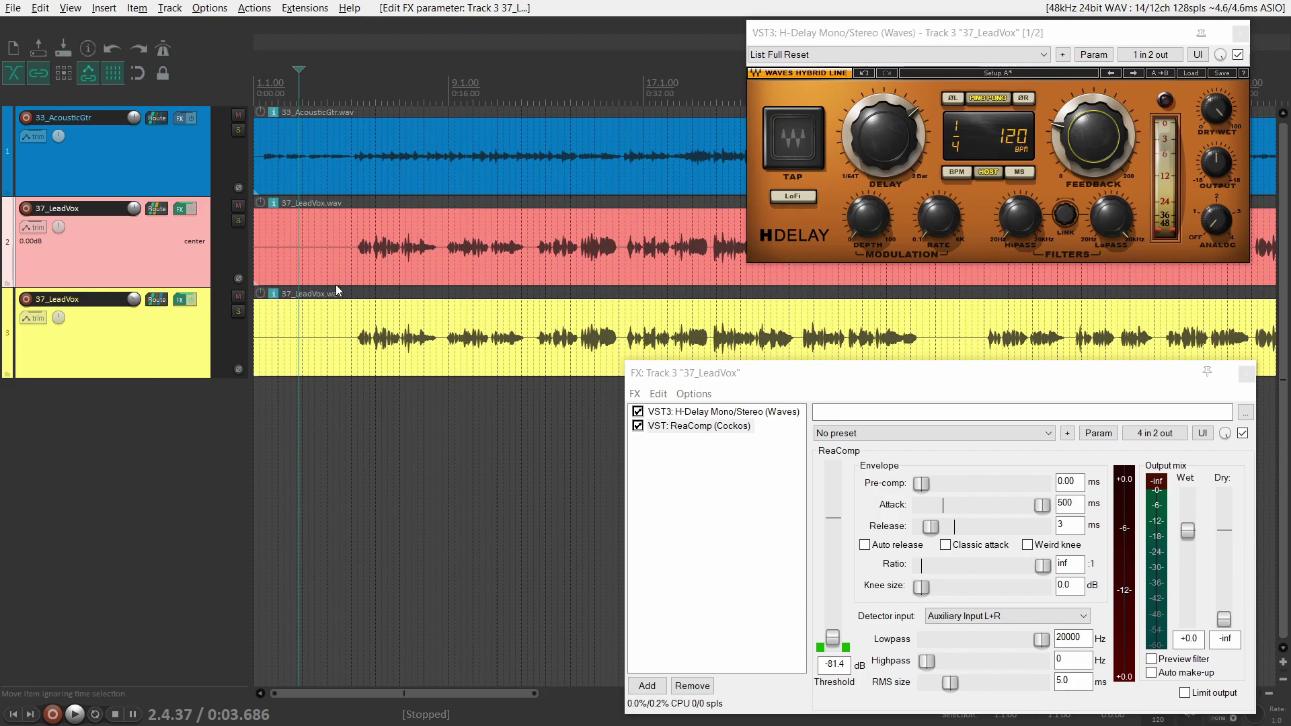
{"action": "left_click", "coordinate": [442, 252]}
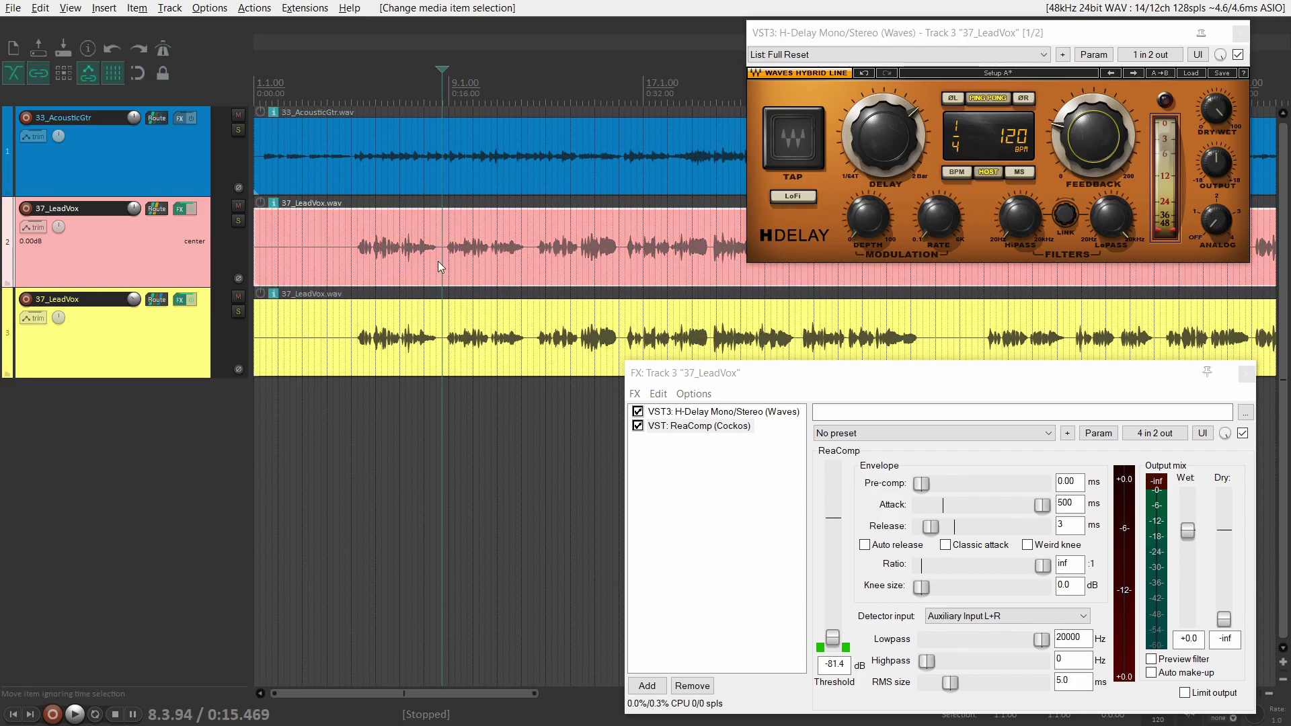
{"action": "left_click", "coordinate": [527, 252]}
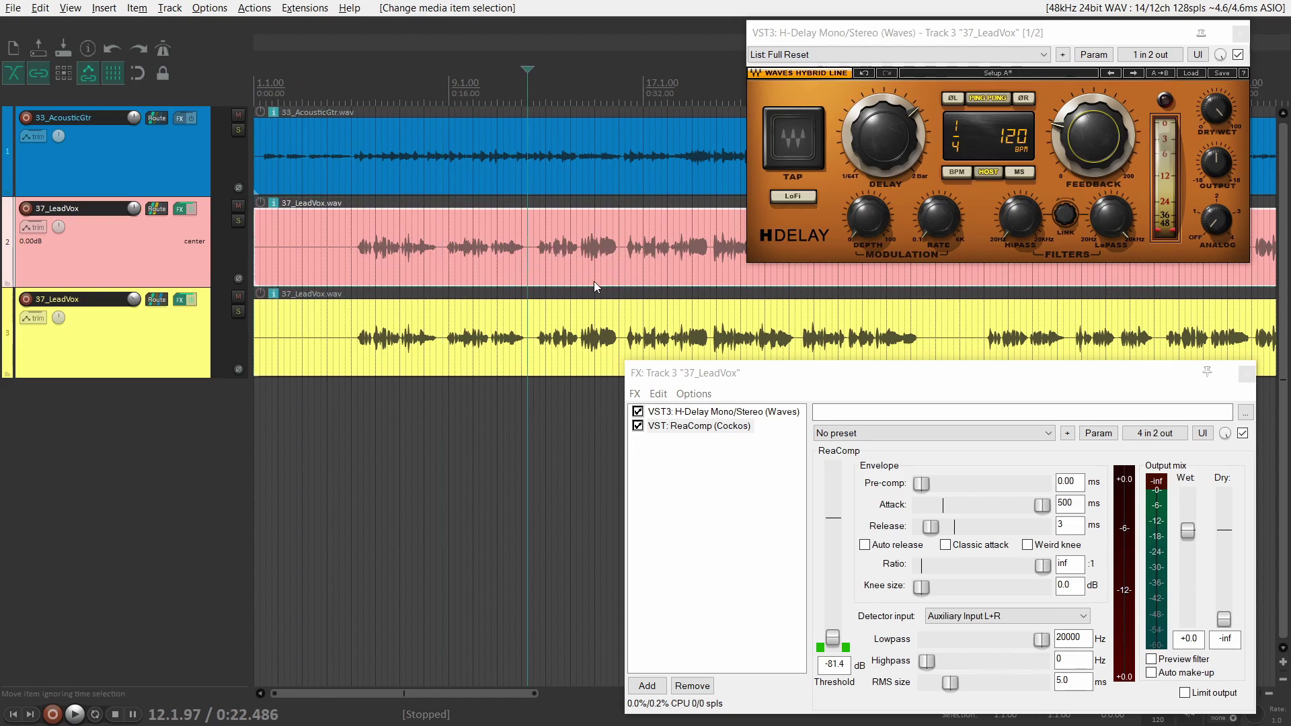
{"action": "left_click", "coordinate": [579, 252]}
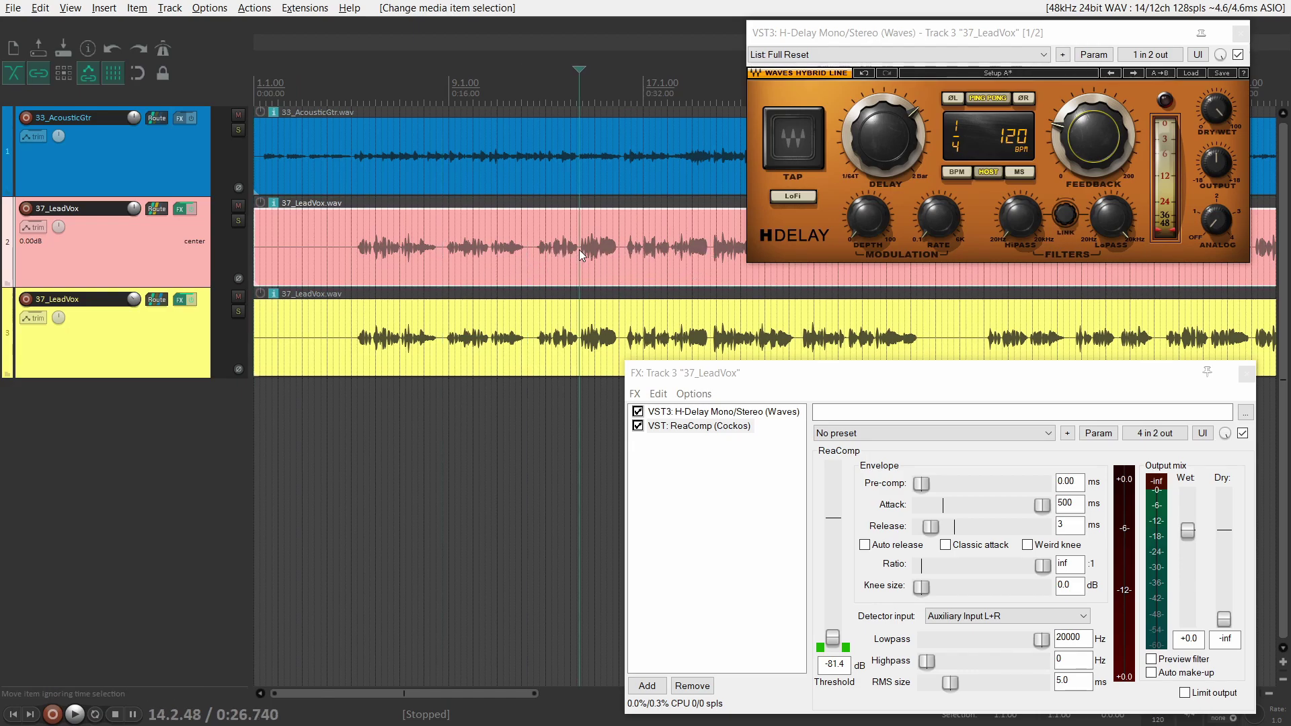
{"action": "left_click", "coordinate": [621, 253]}
{"action": "scroll", "coordinate": [619, 255], "scroll_direction": "down", "scroll_amount": 3}
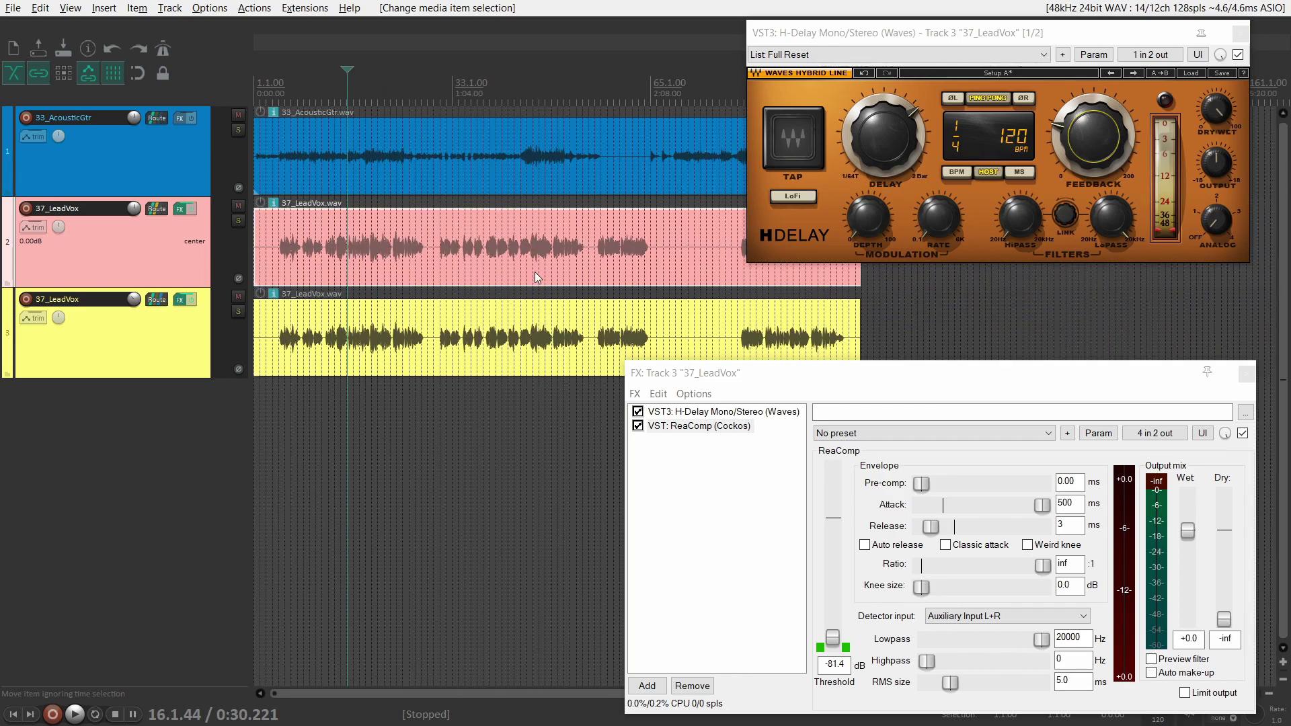
{"action": "scroll", "coordinate": [455, 306], "scroll_direction": "down", "scroll_amount": 1}
{"action": "scroll", "coordinate": [456, 306], "scroll_direction": "up", "scroll_amount": 1}
{"action": "key", "text": "Home"}
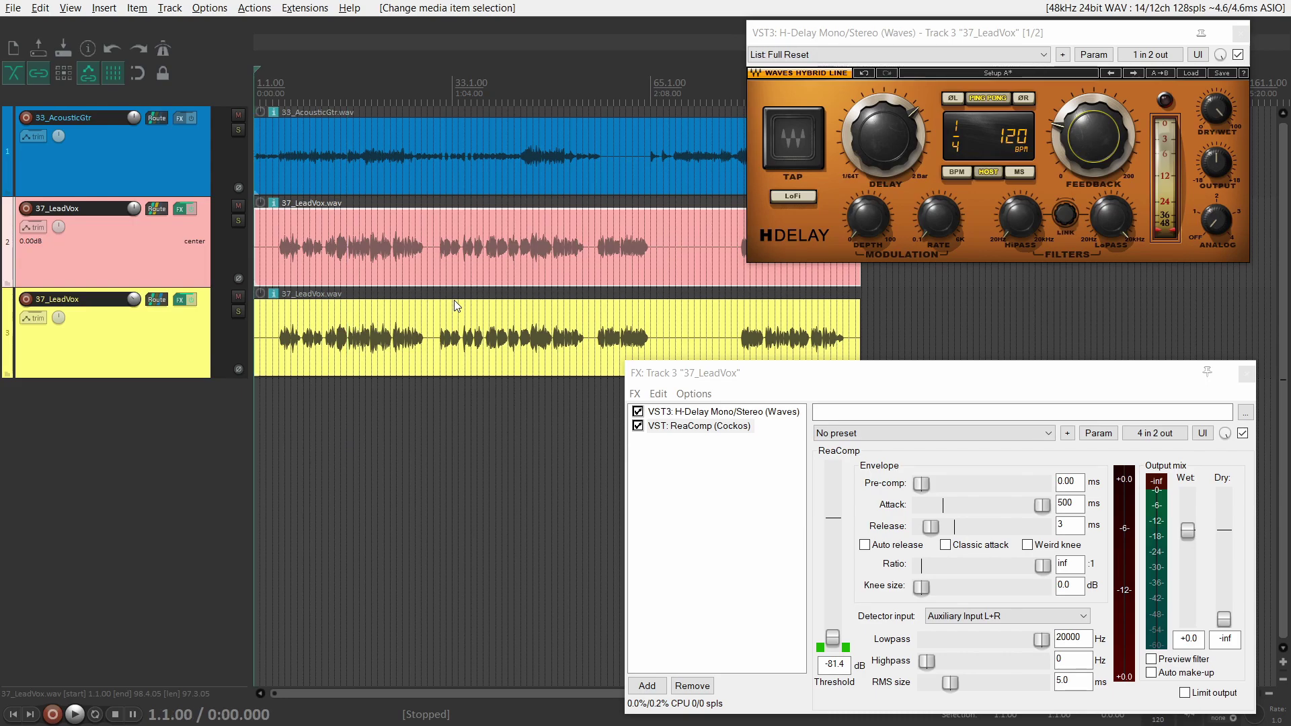
Solo acoustic guitar track 1 and lead vocal track 2, and audition them from about bar 9 without the delay track
{"action": "left_click", "coordinate": [183, 430]}
{"action": "left_click", "coordinate": [180, 261]}
{"action": "left_click", "coordinate": [238, 220]}
{"action": "left_click", "coordinate": [237, 132]}
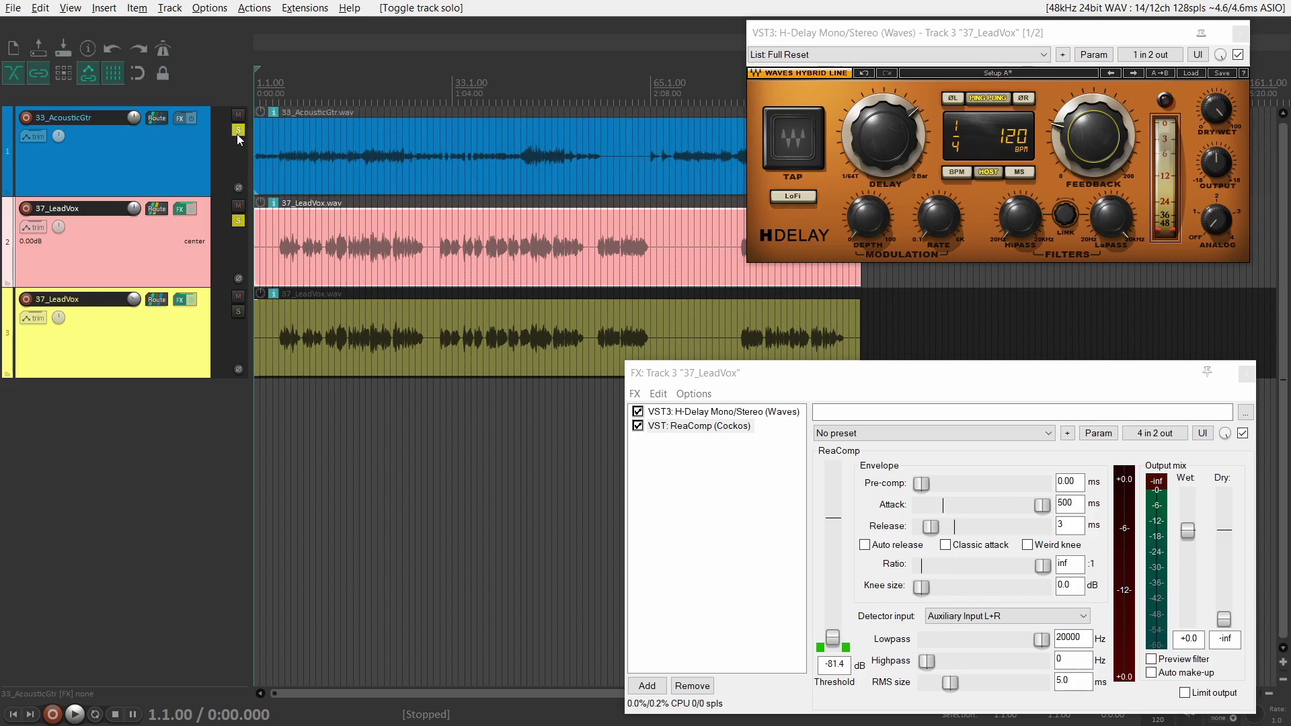
{"action": "left_click", "coordinate": [308, 207]}
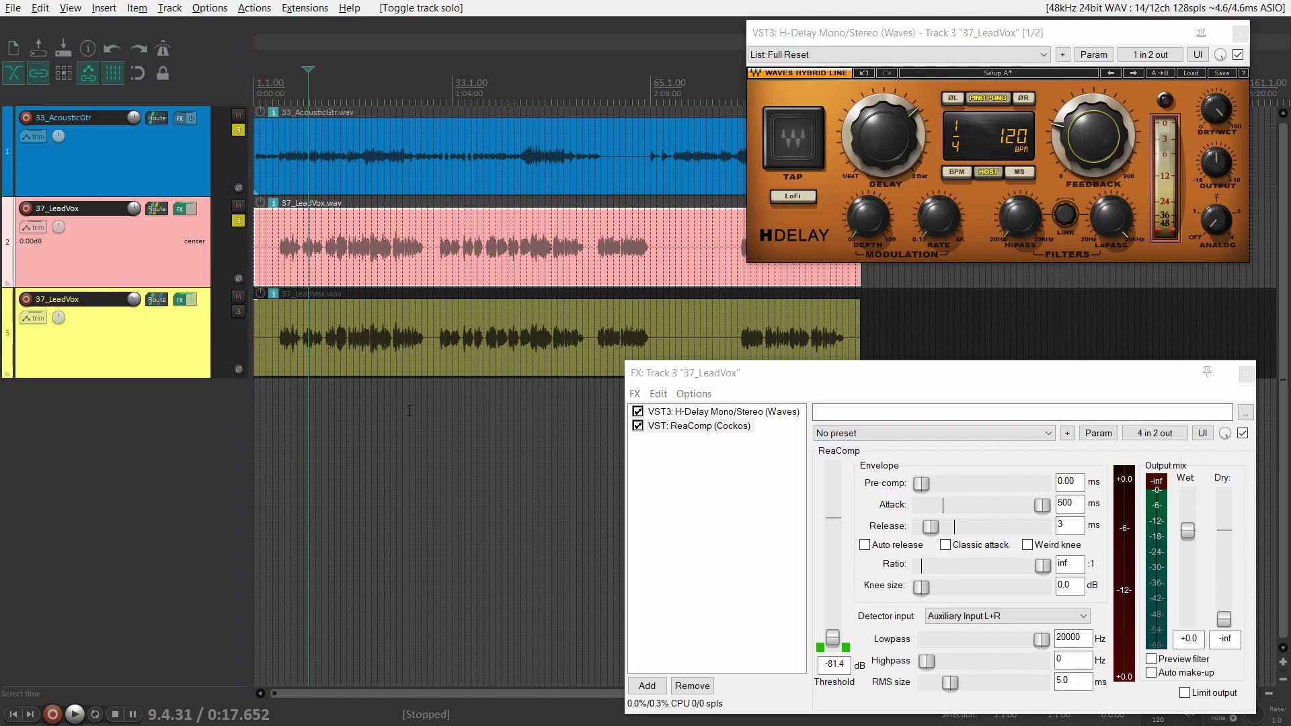
{"action": "key", "text": "space"}
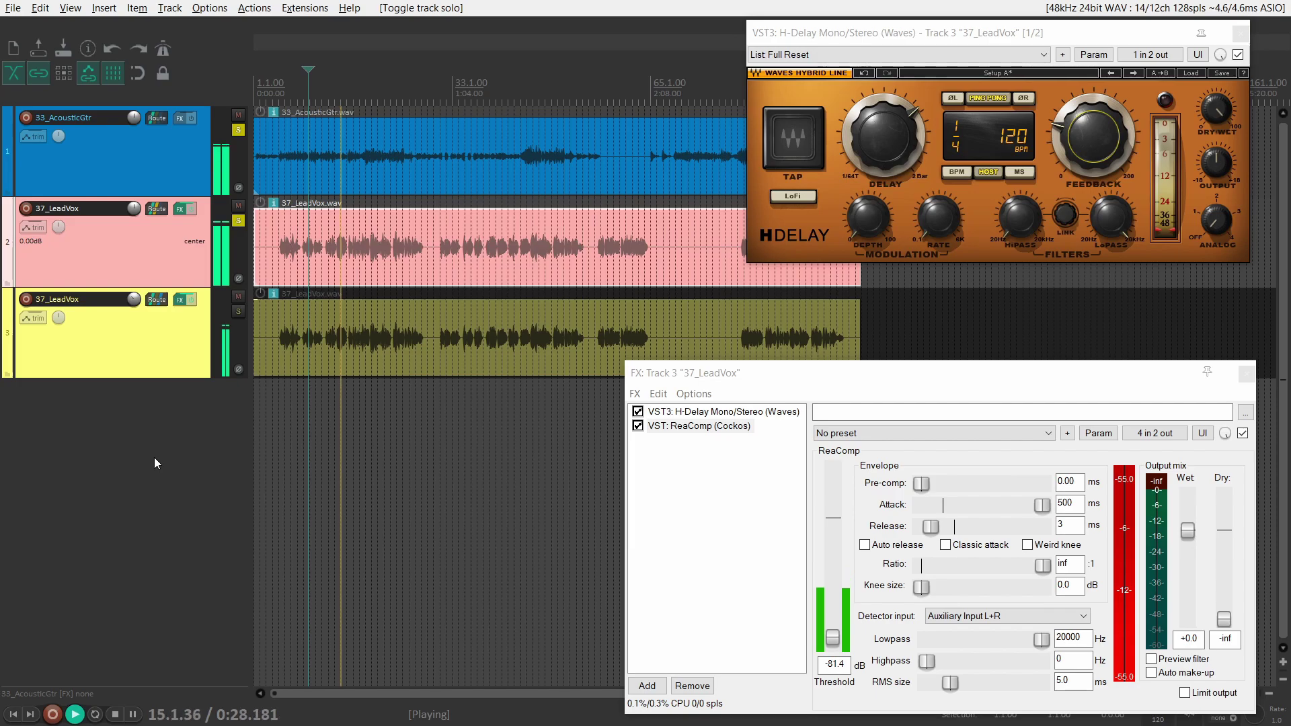
{"action": "key", "text": "space"}
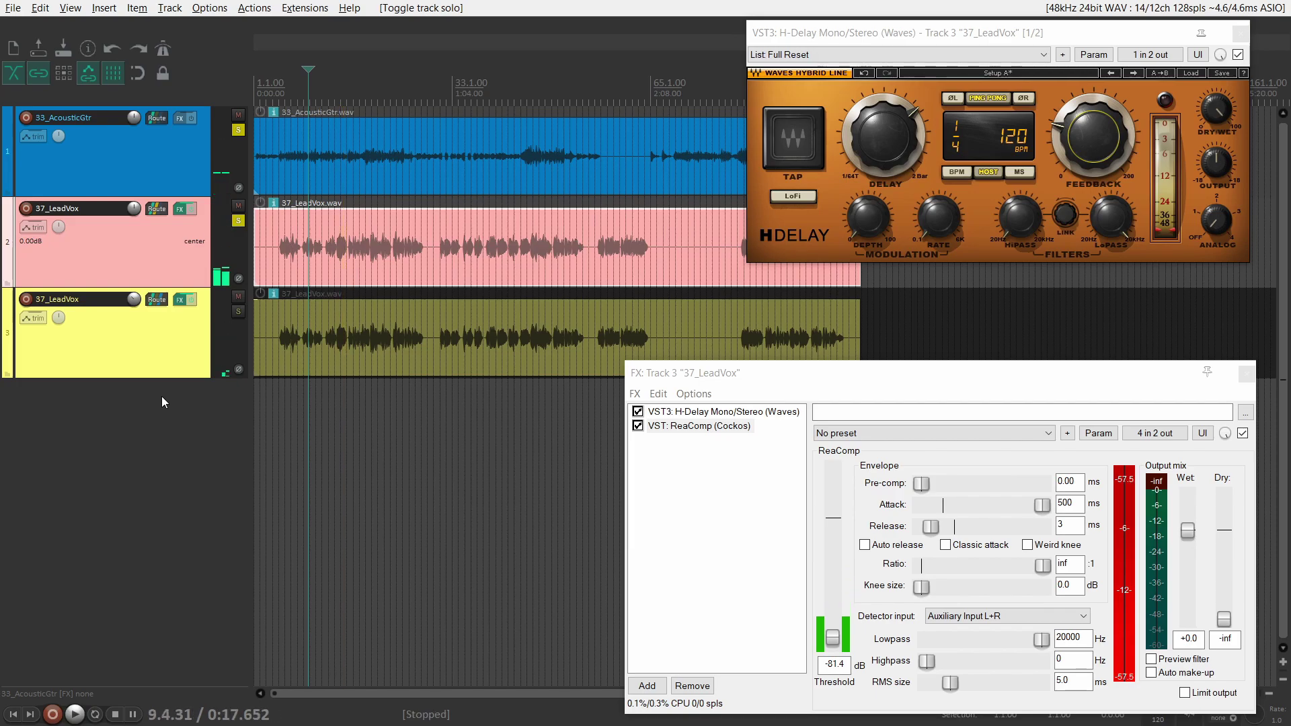
{"action": "key", "text": "Home"}
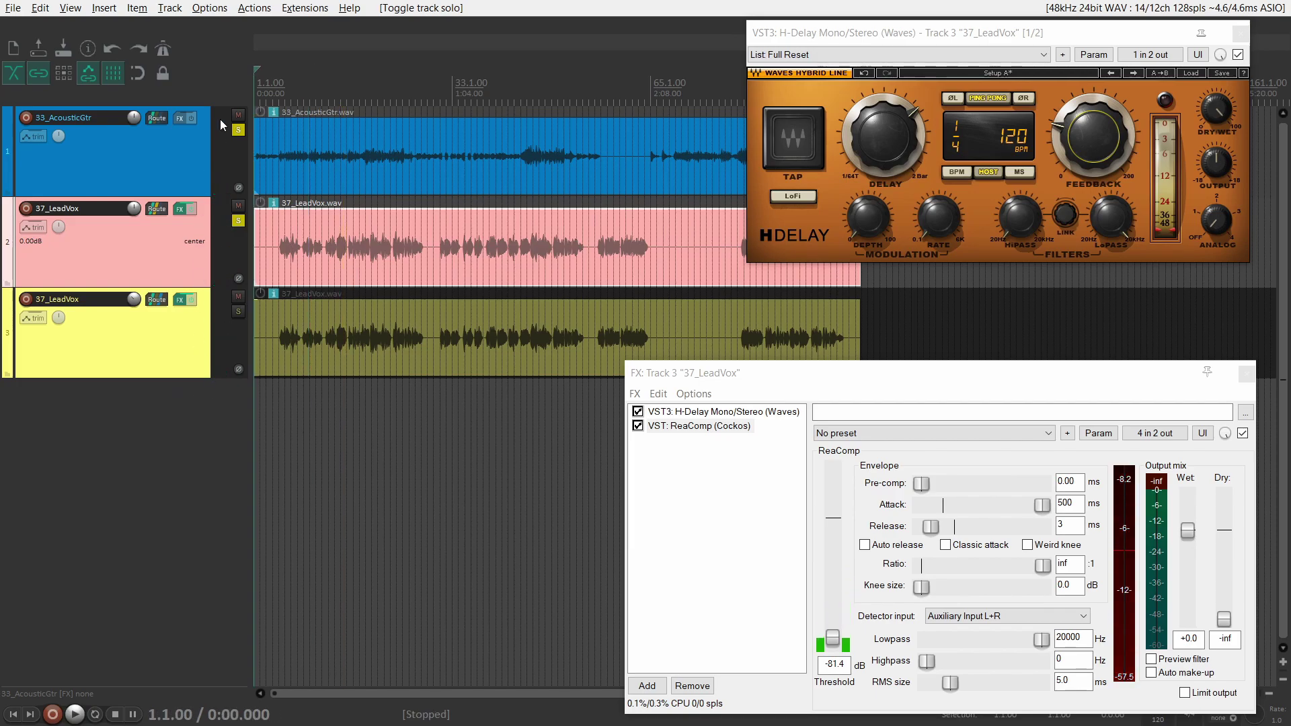
Unsolo tracks 1 and 2 and play the full mix with the delay track from near the project start
{"action": "left_click", "coordinate": [238, 130]}
{"action": "left_click", "coordinate": [238, 221]}
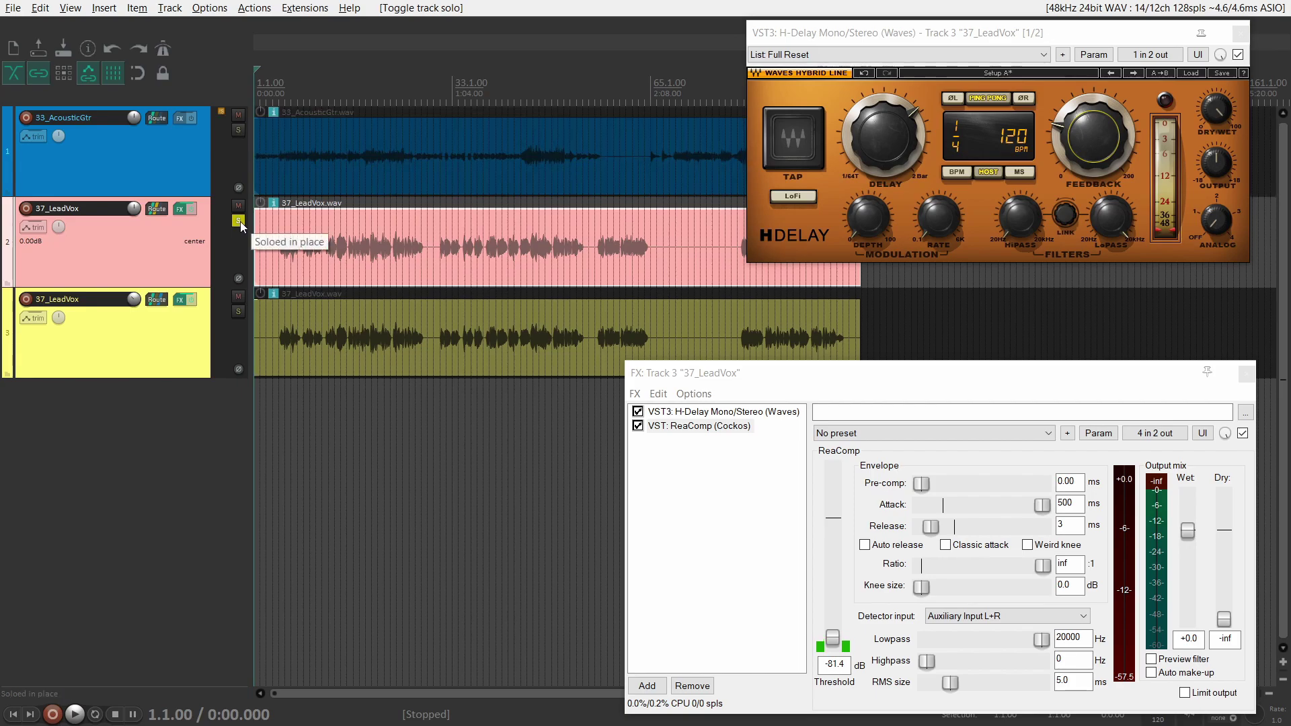
{"action": "left_click", "coordinate": [262, 383]}
{"action": "key", "text": "space"}
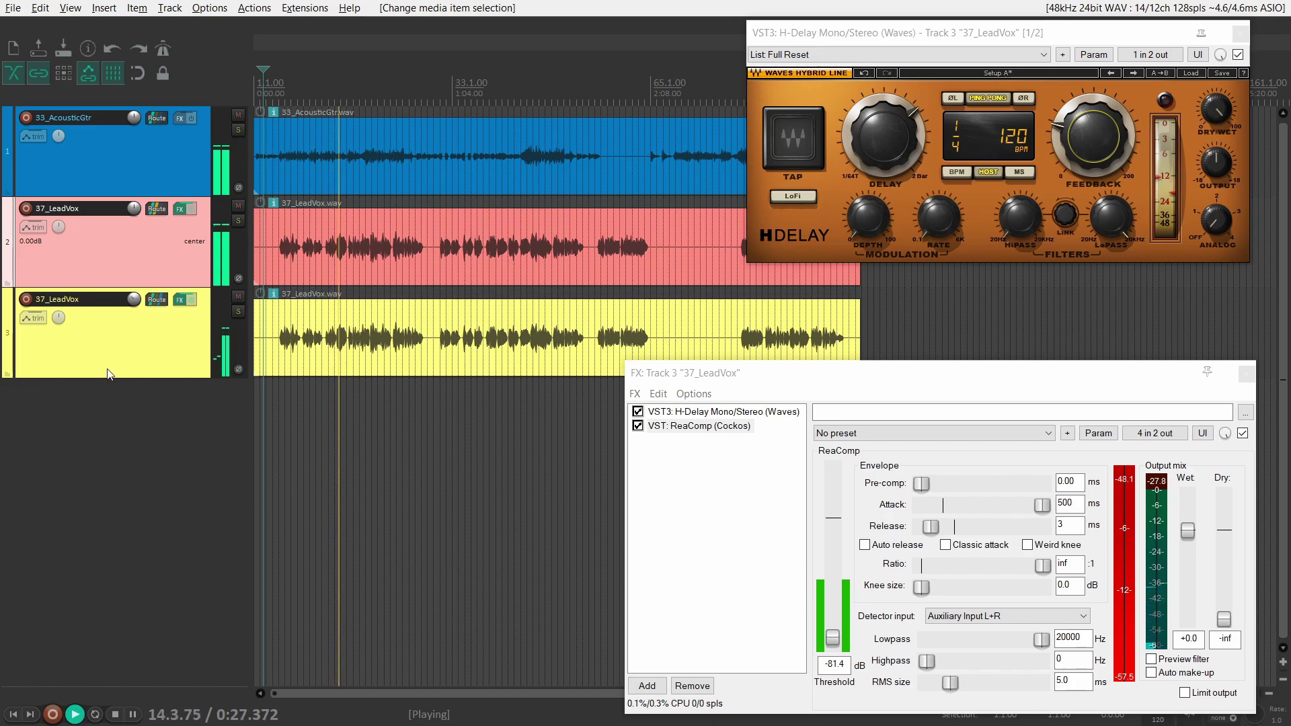
Adjust delay track 3's volume to about -8.59 dB while the mix plays, and stop playback
{"action": "left_click_drag", "start_coordinate": [131, 298], "coordinate": [132, 310]}
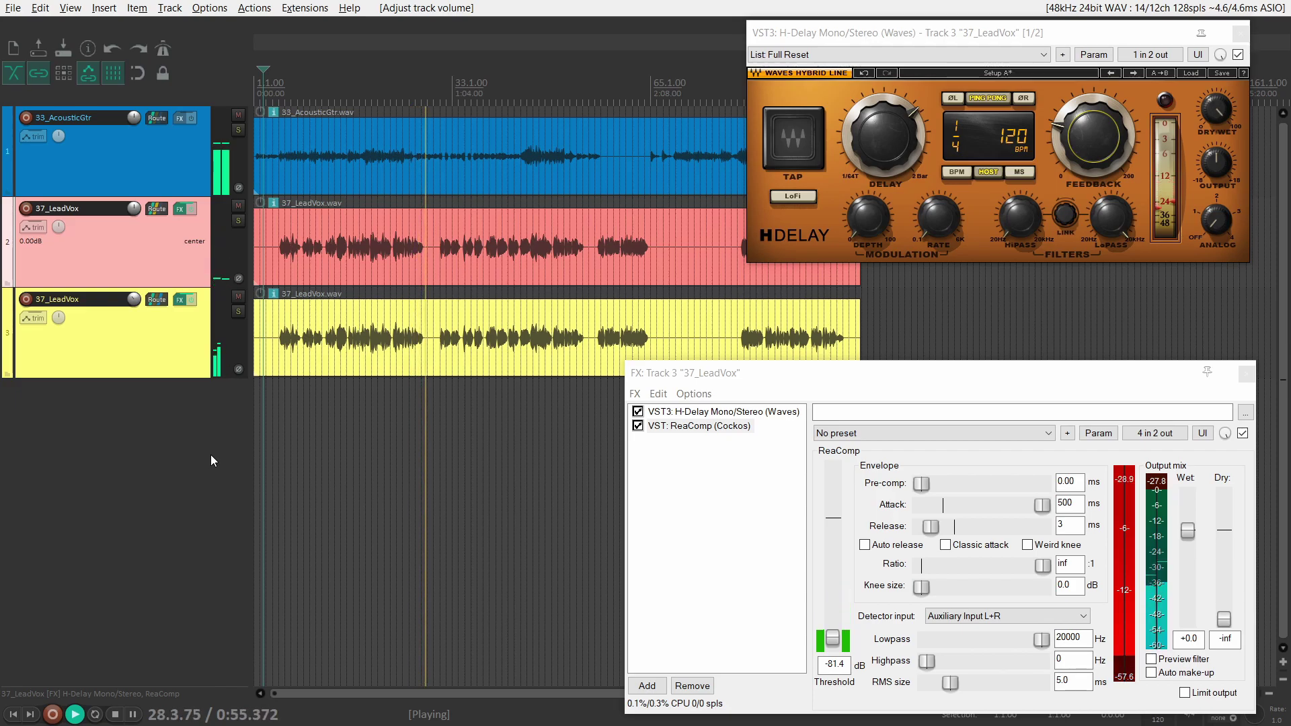
{"action": "key", "text": "space"}
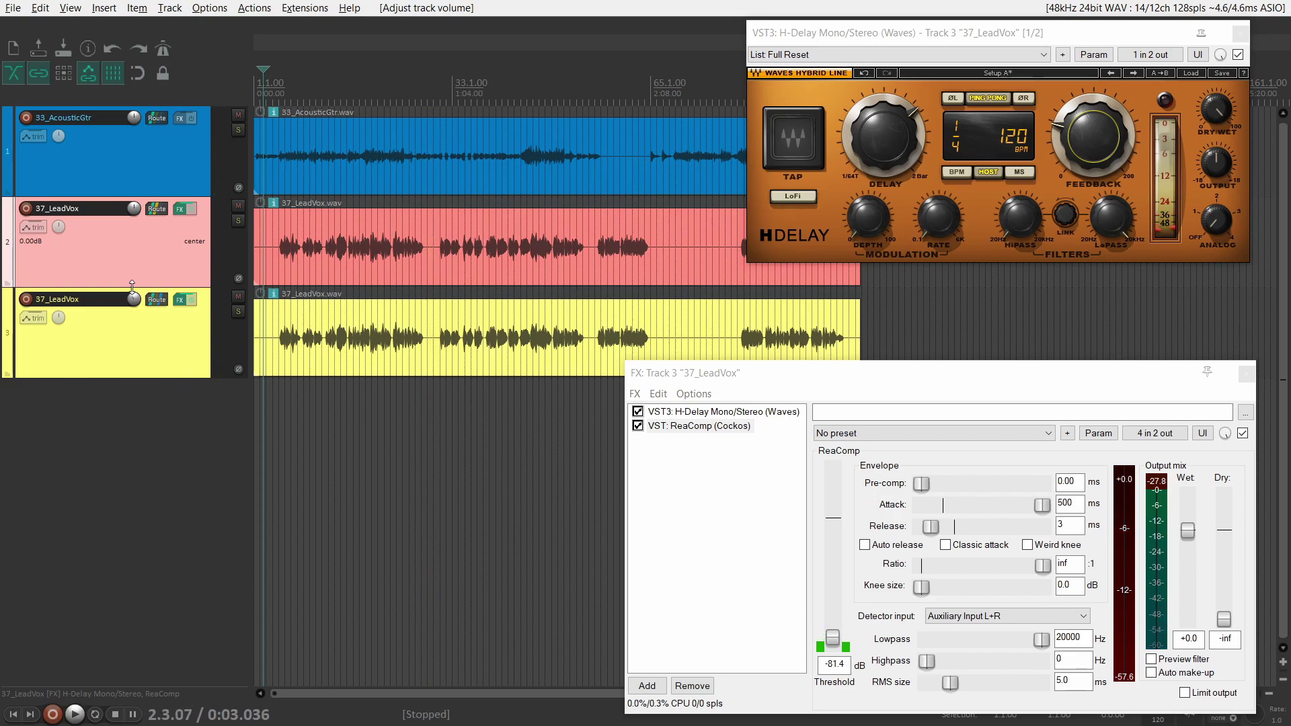
{"action": "mouse_move", "coordinate": [134, 297]}
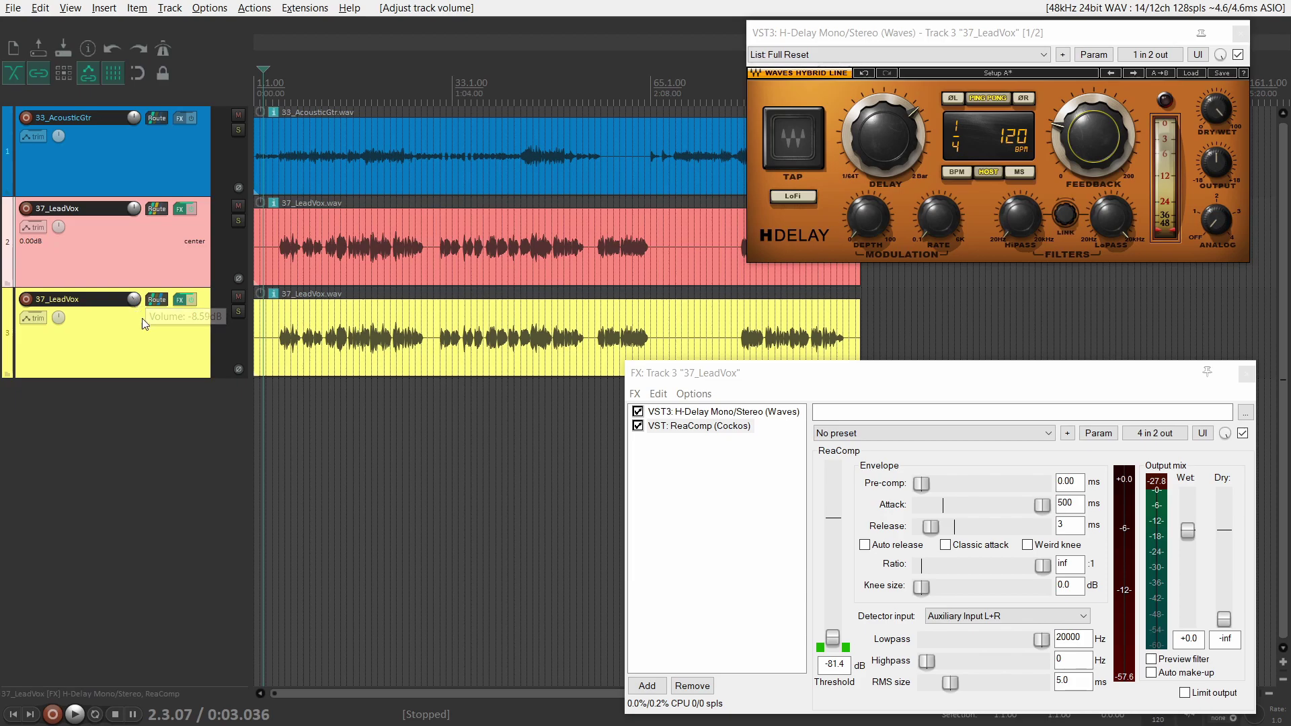